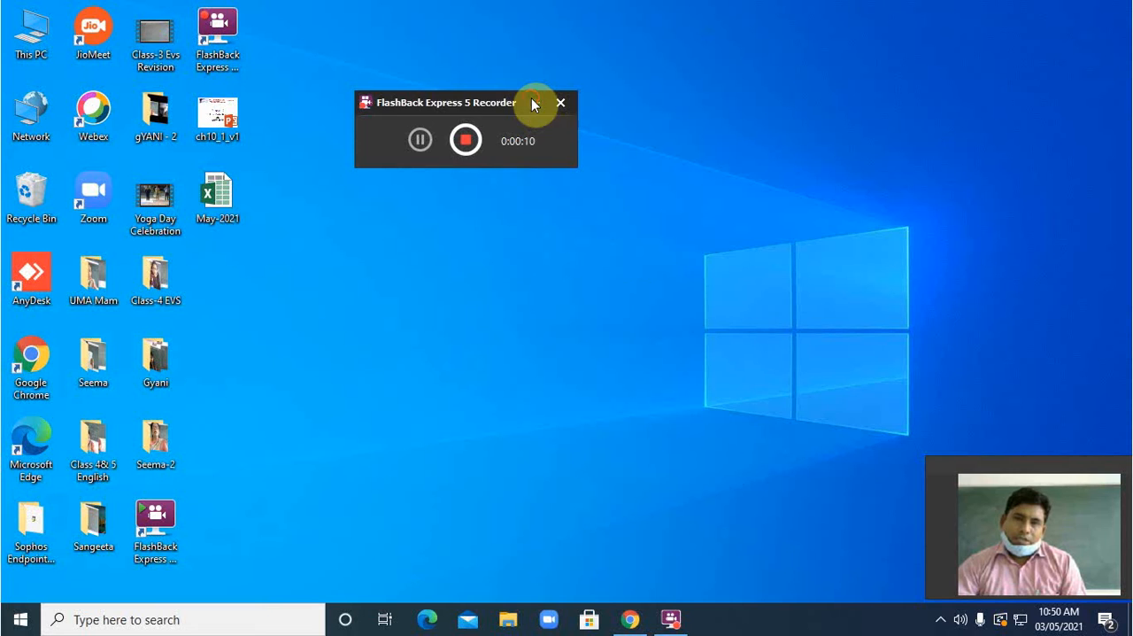
# Step: Open the Word document 1B.Com(CA) from the Computer Application in Business folder on drive D and dismiss the activation wizard
pyautogui.click(535, 103)
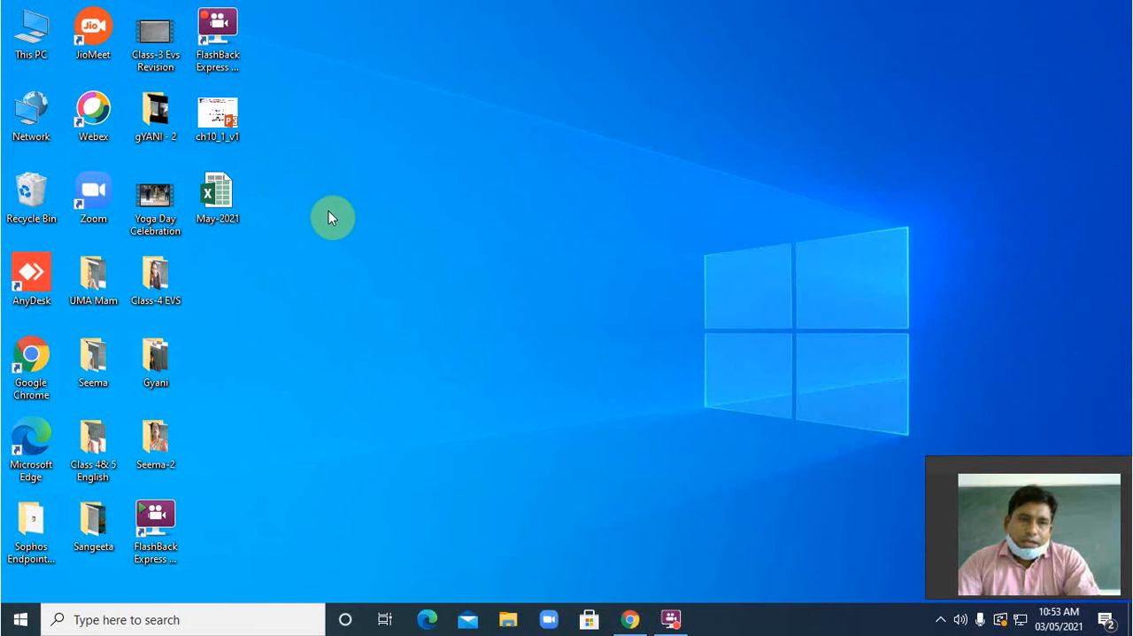
pyautogui.press('super+e')
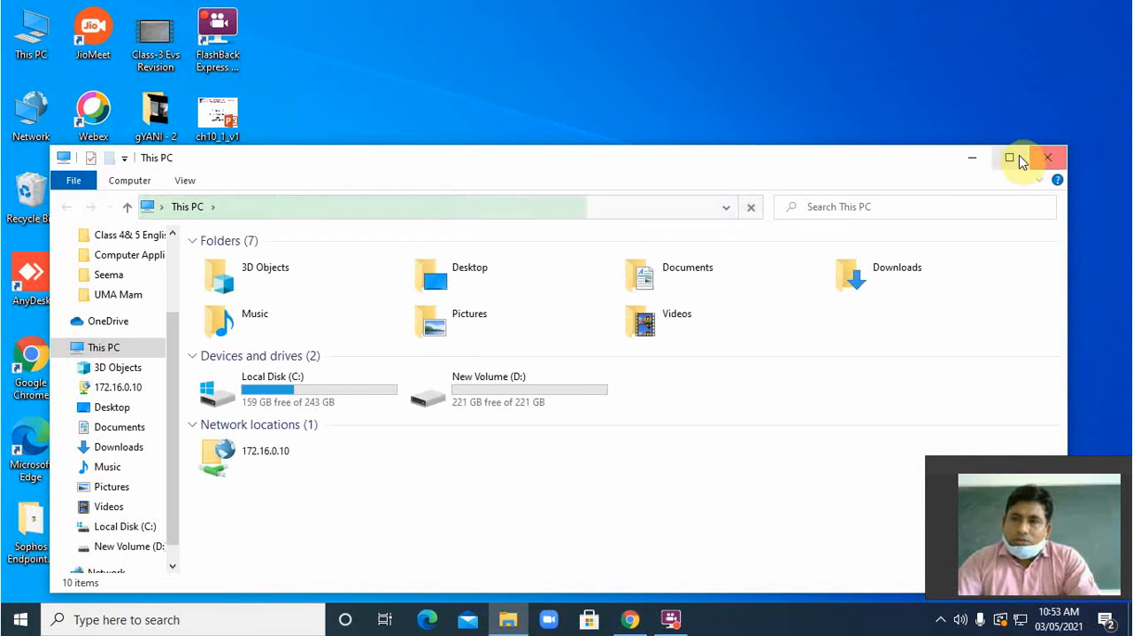
pyautogui.click(1009, 157)
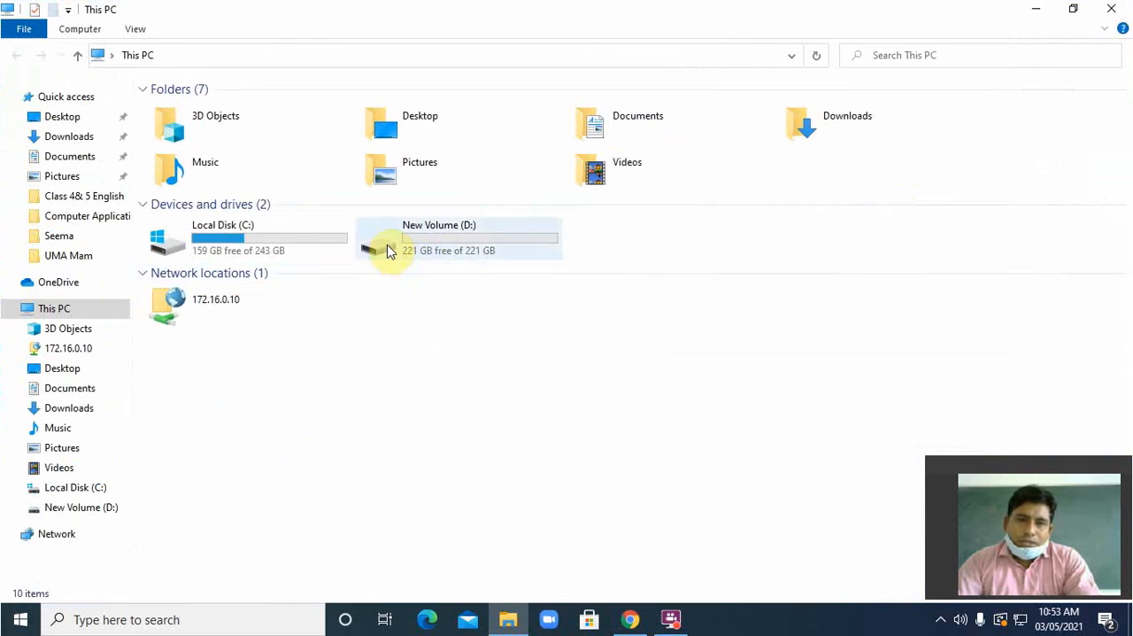
pyautogui.doubleClick(363, 232)
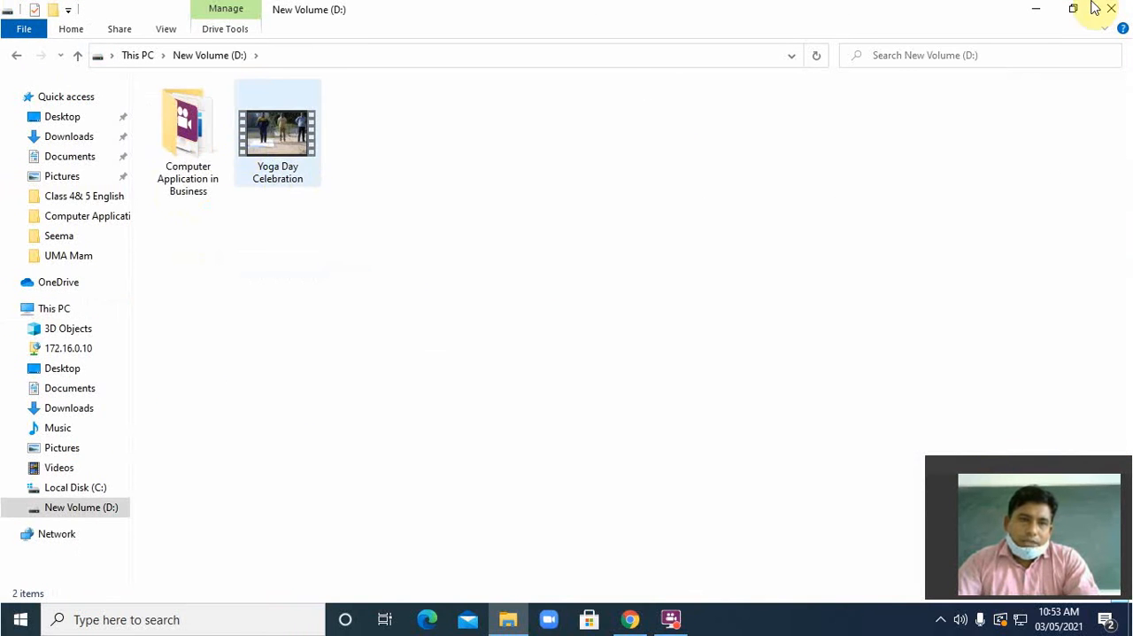
pyautogui.doubleClick(200, 131)
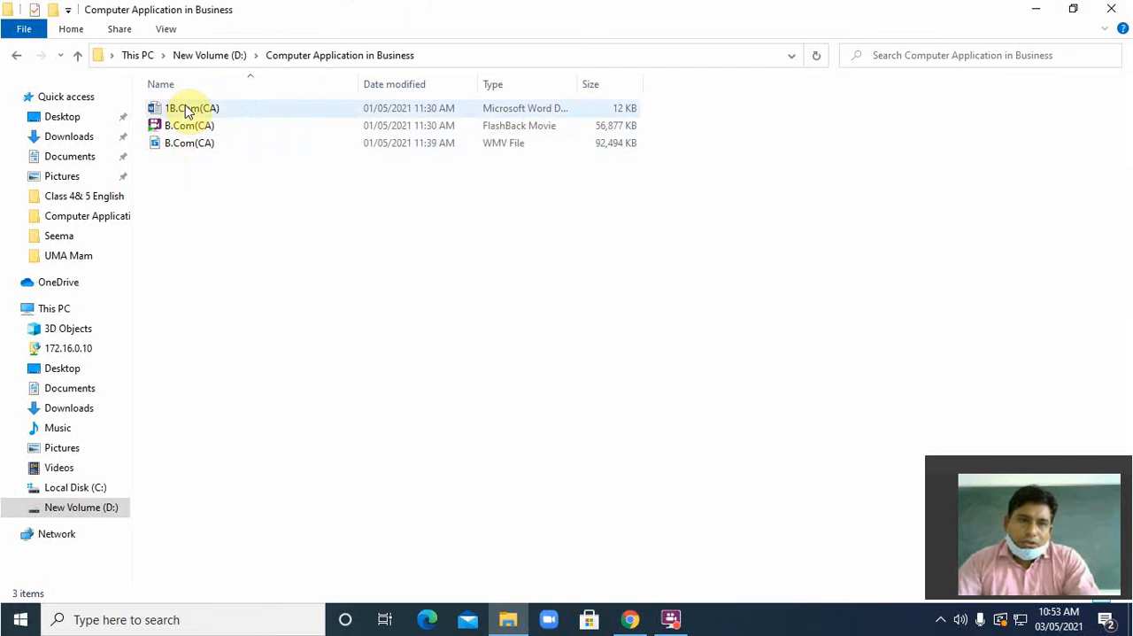
pyautogui.doubleClick(190, 108)
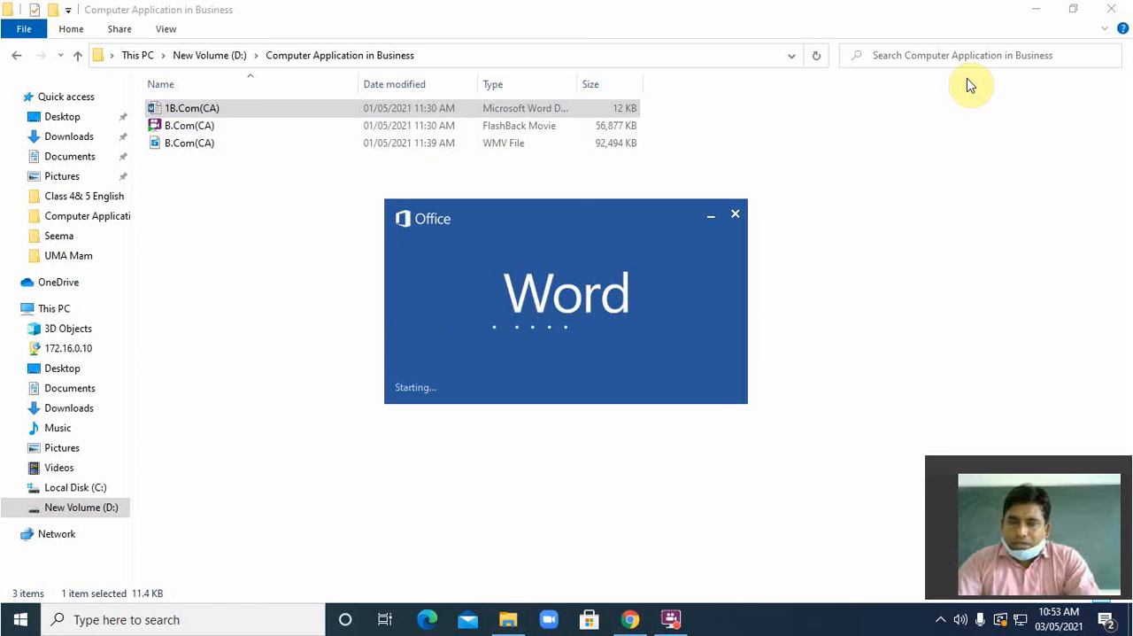
pyautogui.click(1036, 11)
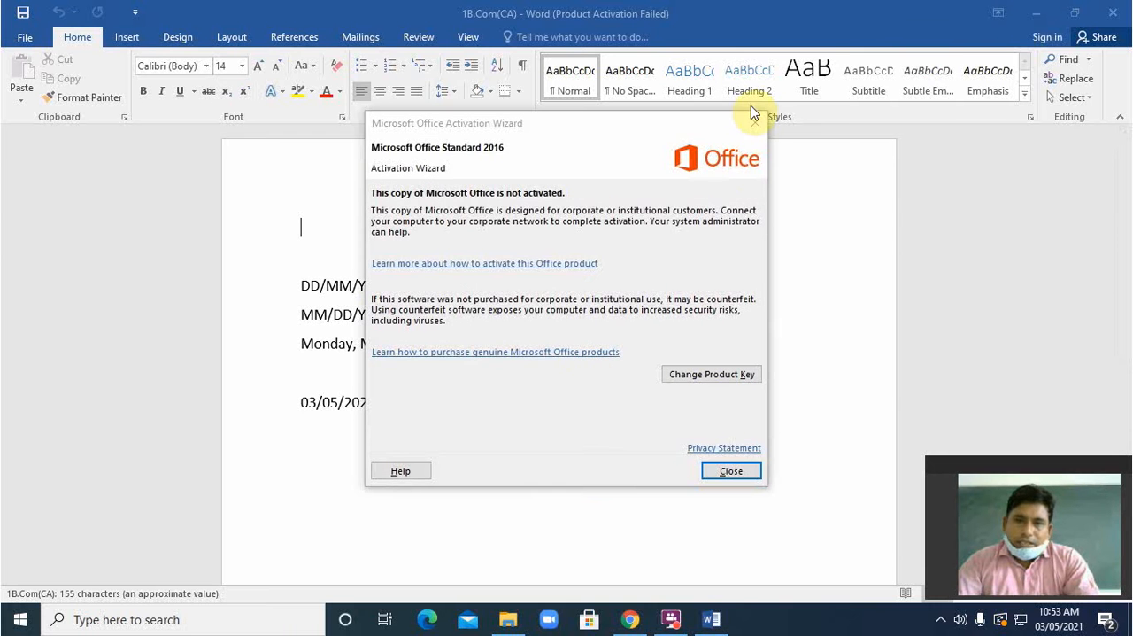
pyautogui.click(755, 119)
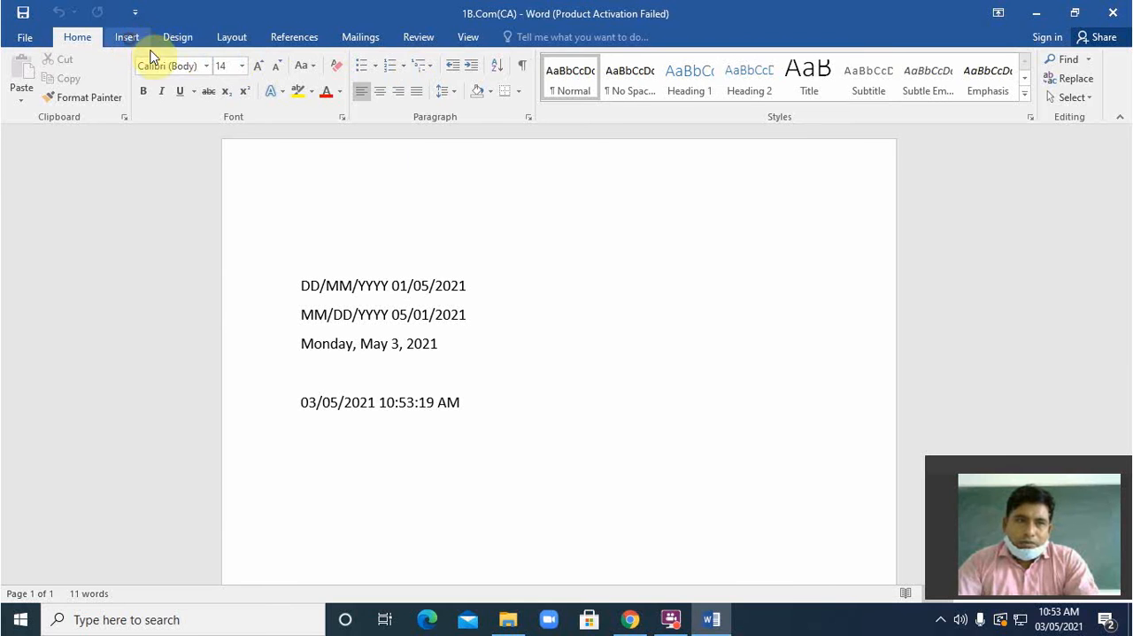
# Step: Examine the weekday date line, the available date and time formats and the object insertion options without inserting anything
pyautogui.click(130, 38)
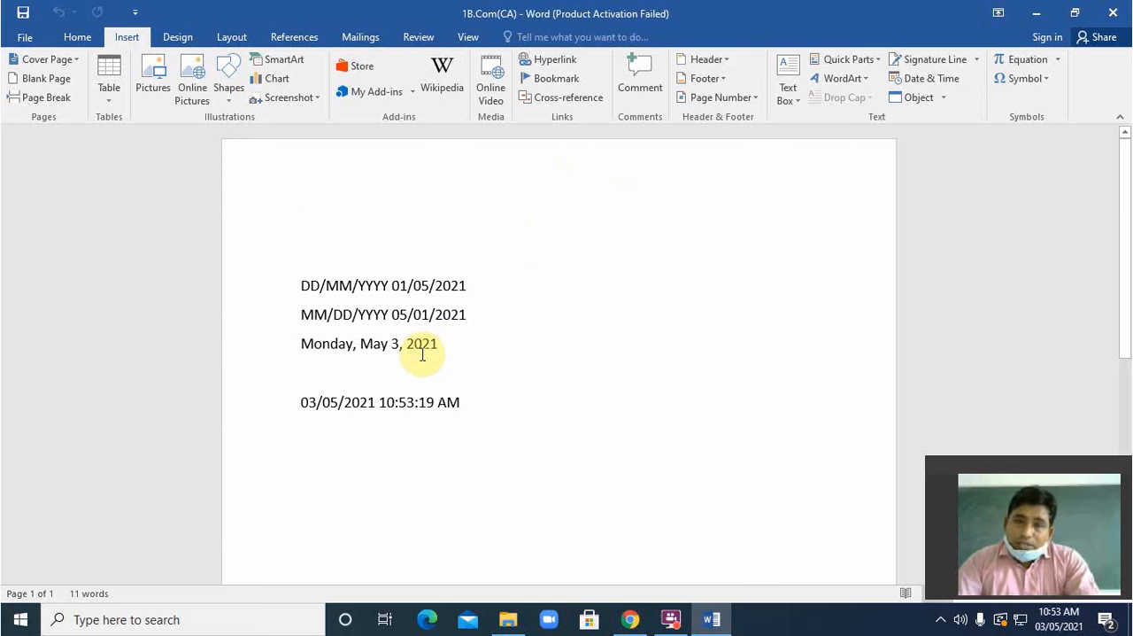
pyautogui.click(297, 344)
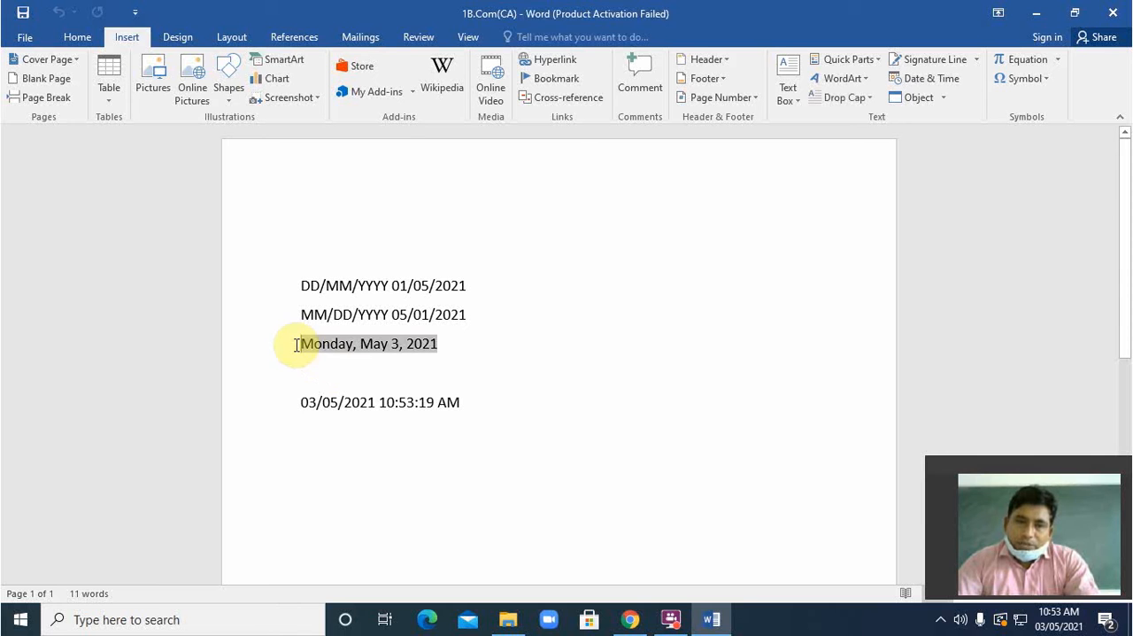
pyautogui.click(465, 371)
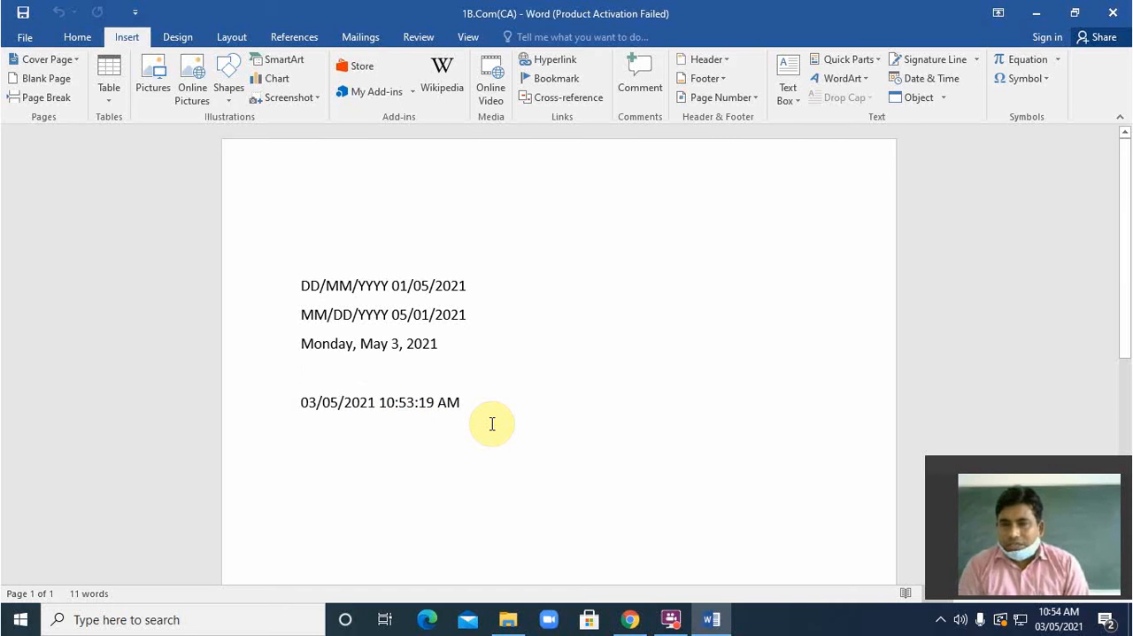
pyautogui.click(930, 84)
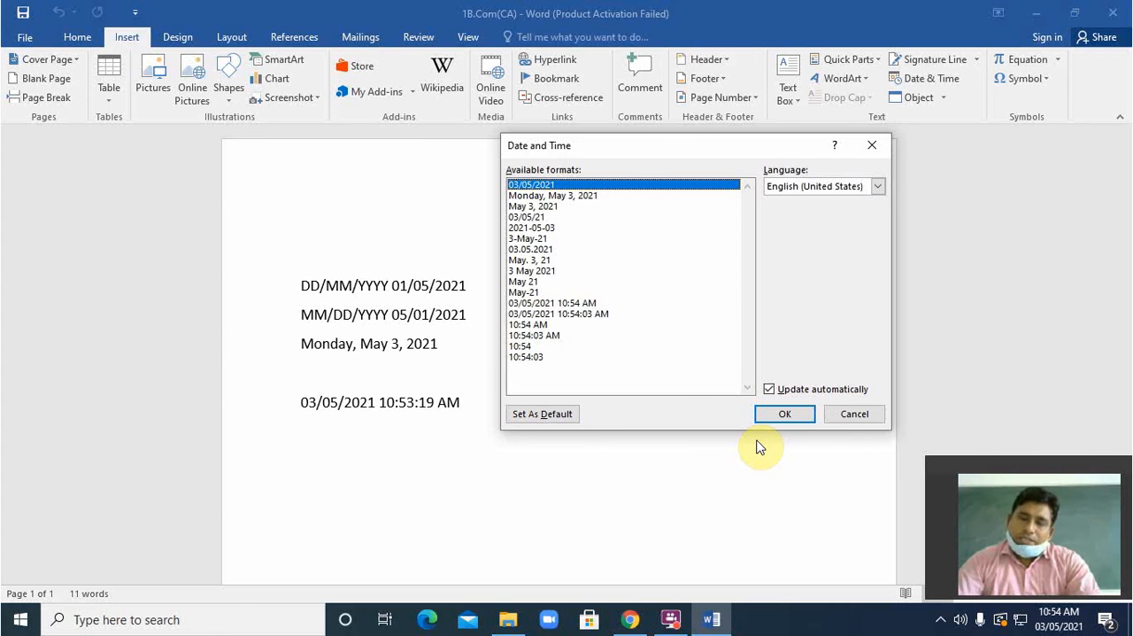
pyautogui.click(872, 147)
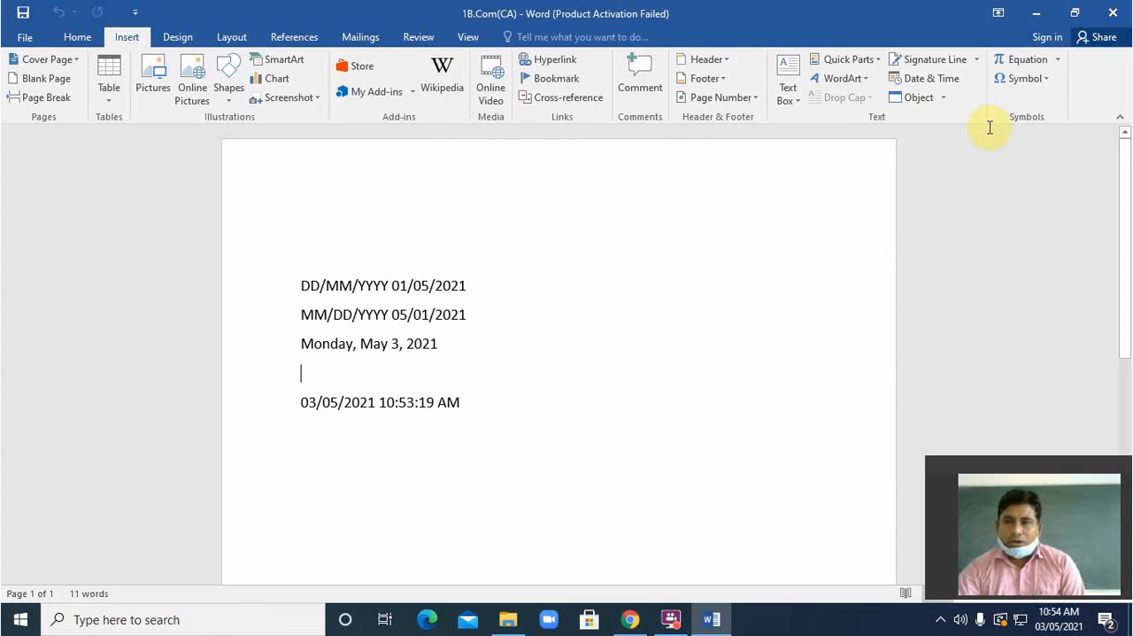
pyautogui.click(942, 97)
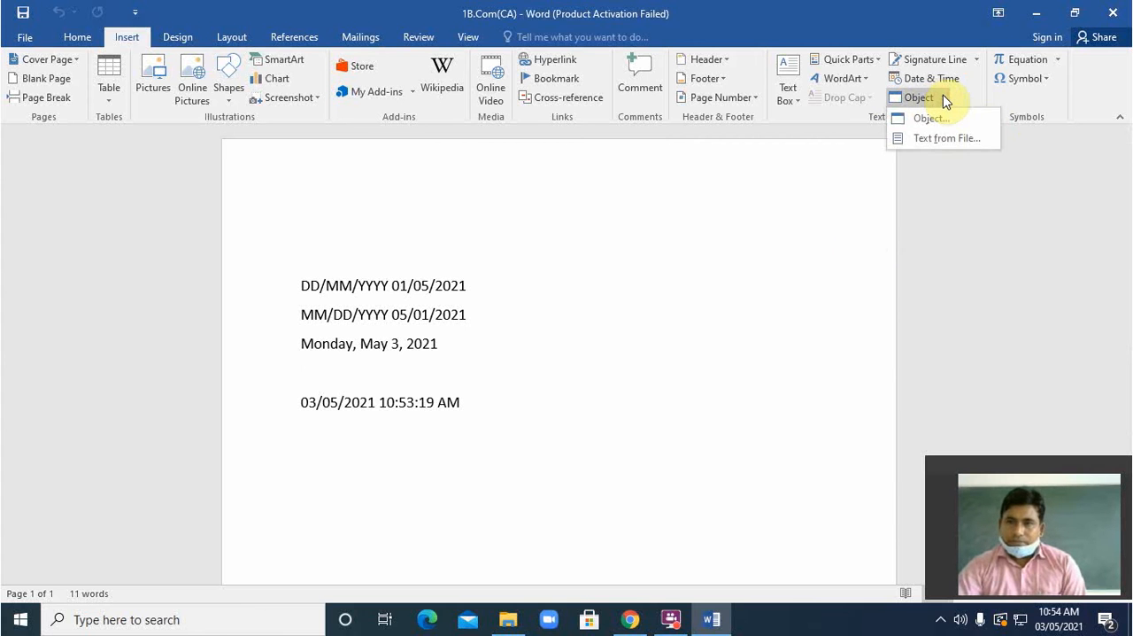
pyautogui.click(815, 193)
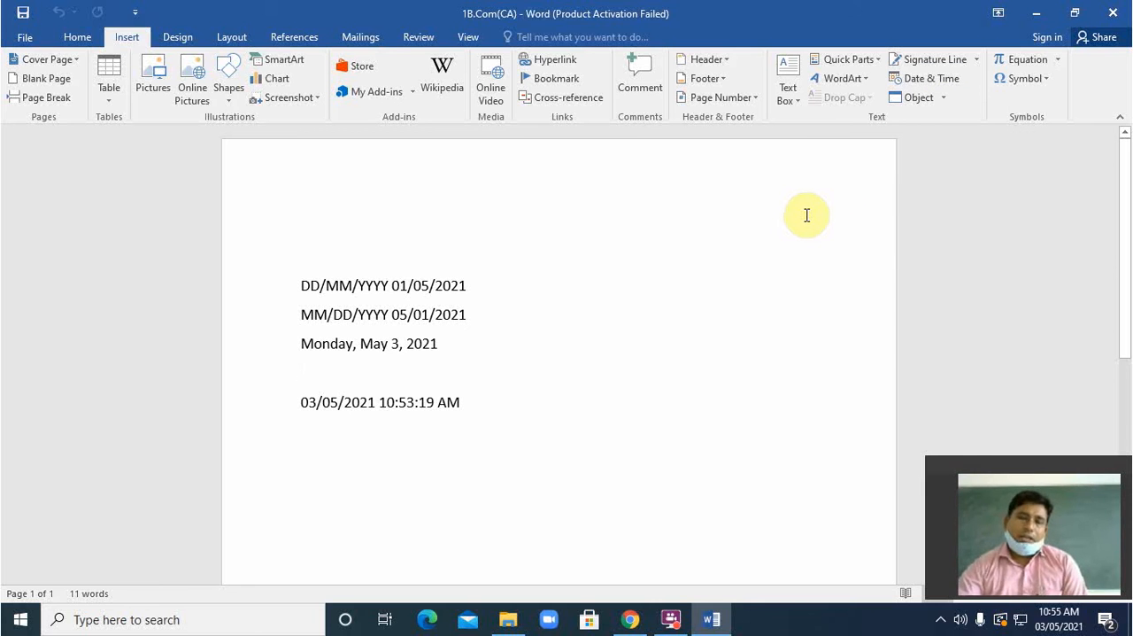
# Step: Add two blank lines below the date-and-time line at the end of the document
pyautogui.scroll(-5, 806, 219)
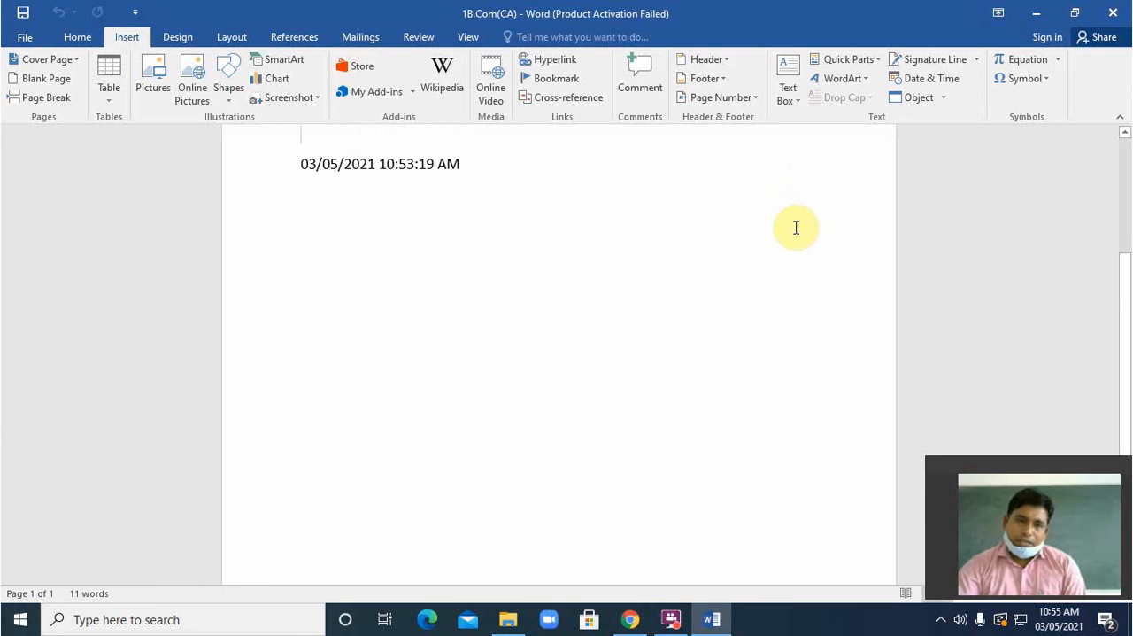
pyautogui.click(524, 191)
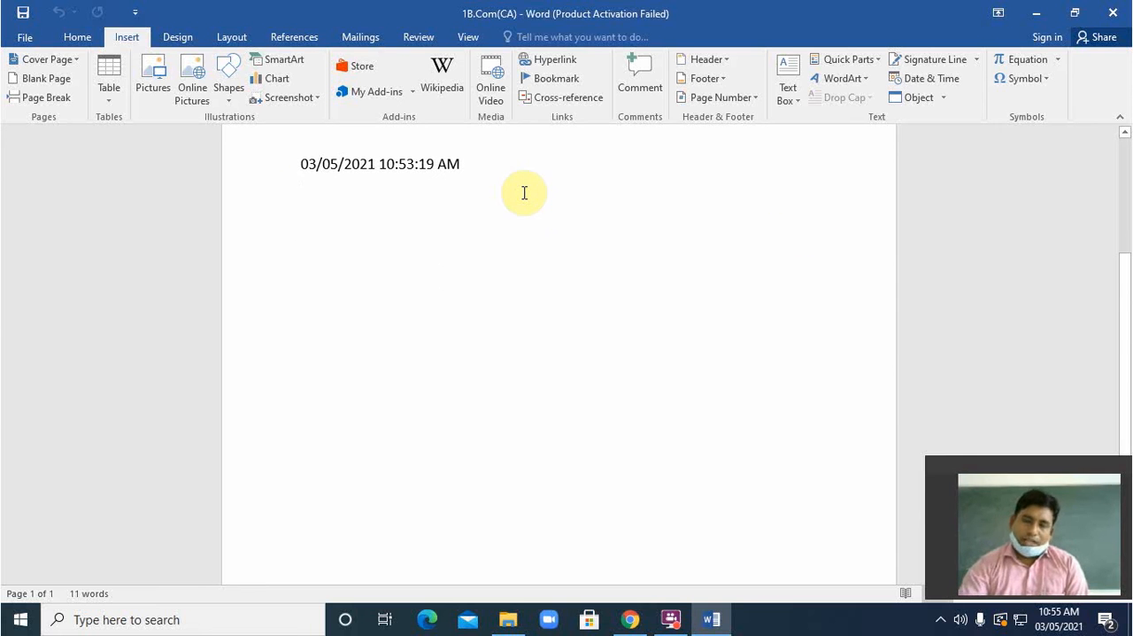
pyautogui.press('Return')
pyautogui.press('Return')
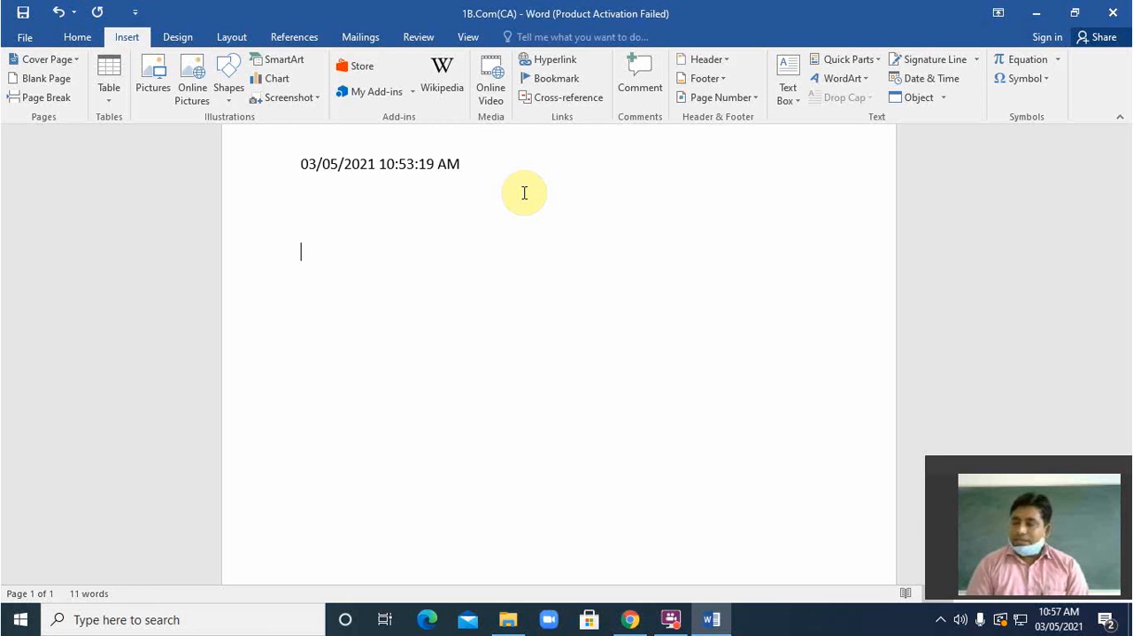
# Step: Look through the object types, insert a new Bitmap Image object and enlarge its canvas to about 651 × 394 px
pyautogui.click(945, 97)
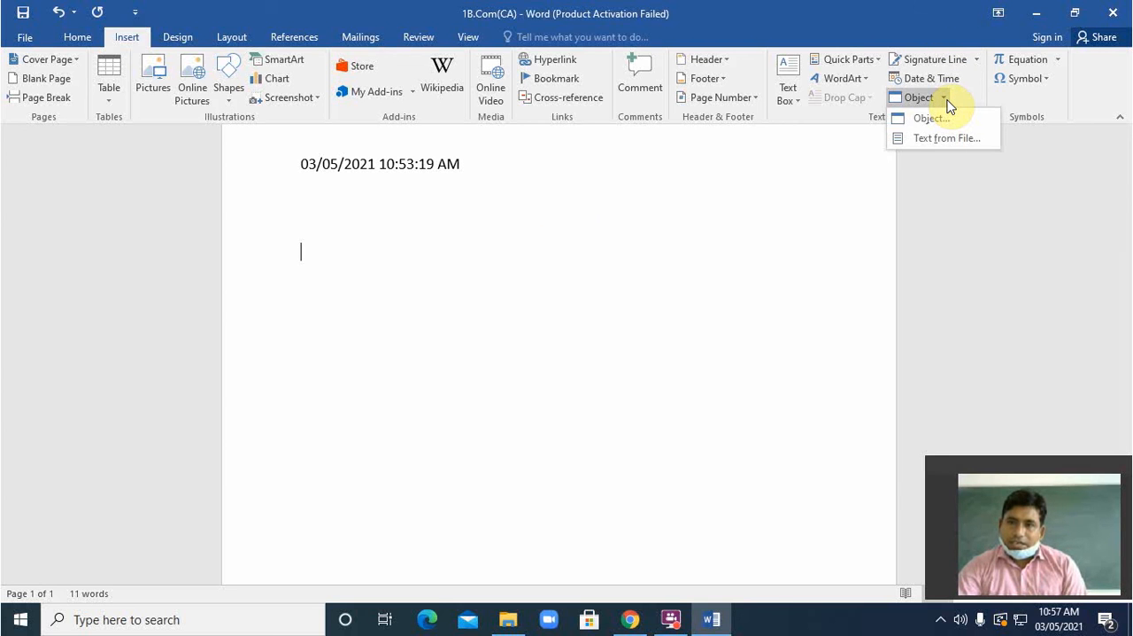
pyautogui.click(932, 121)
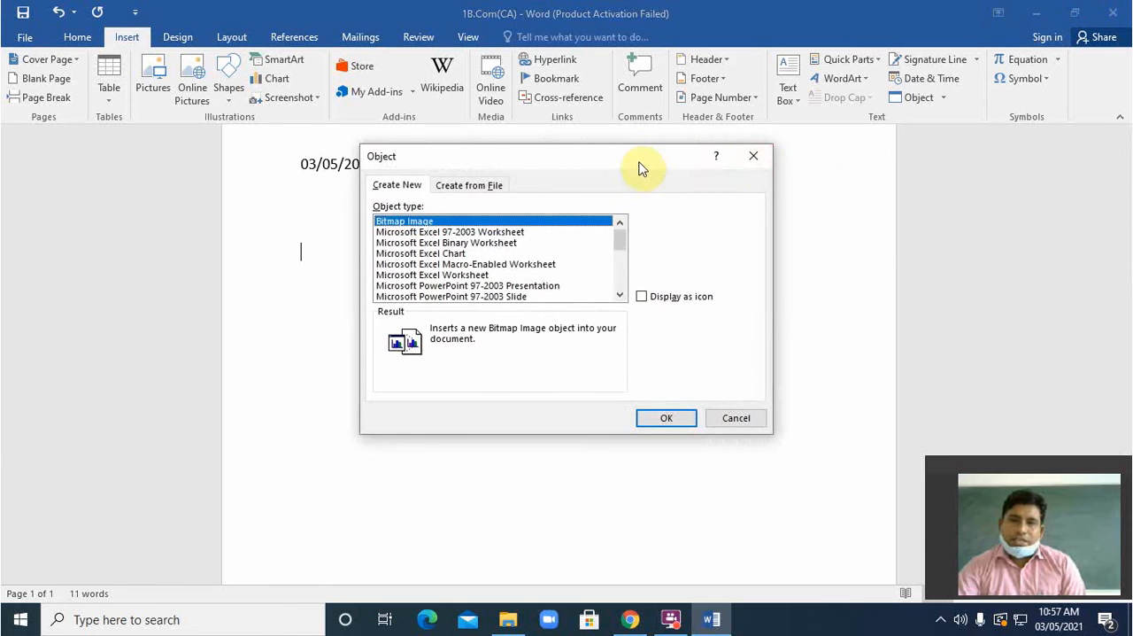
pyautogui.moveTo(637, 163); pyautogui.dragTo(779, 108)
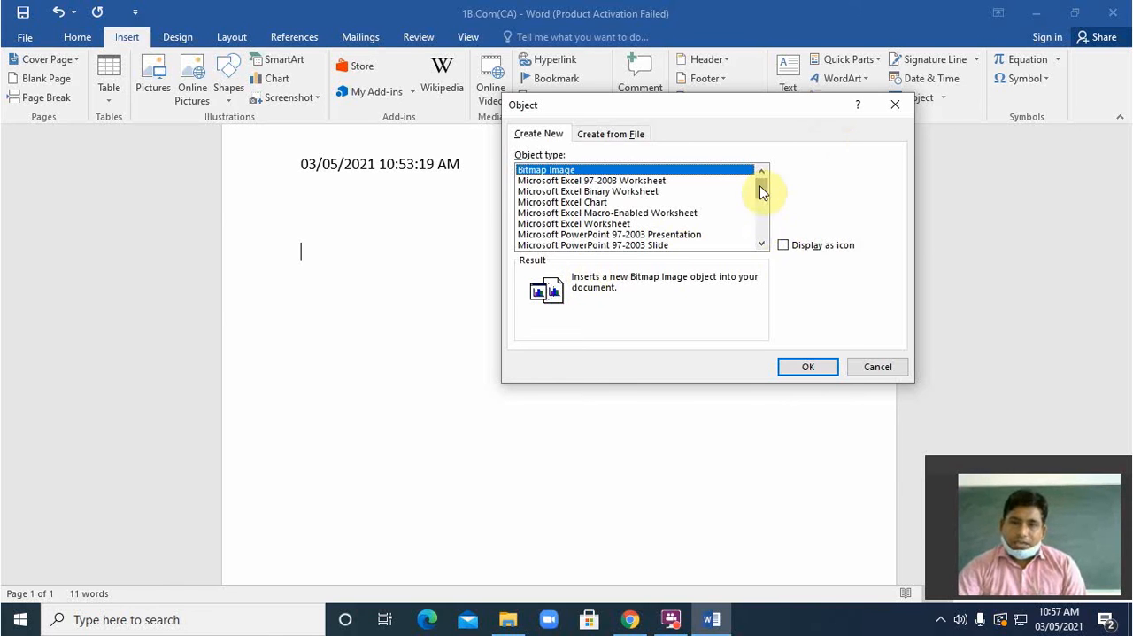
pyautogui.moveTo(761, 243); pyautogui.dragTo(762, 243)
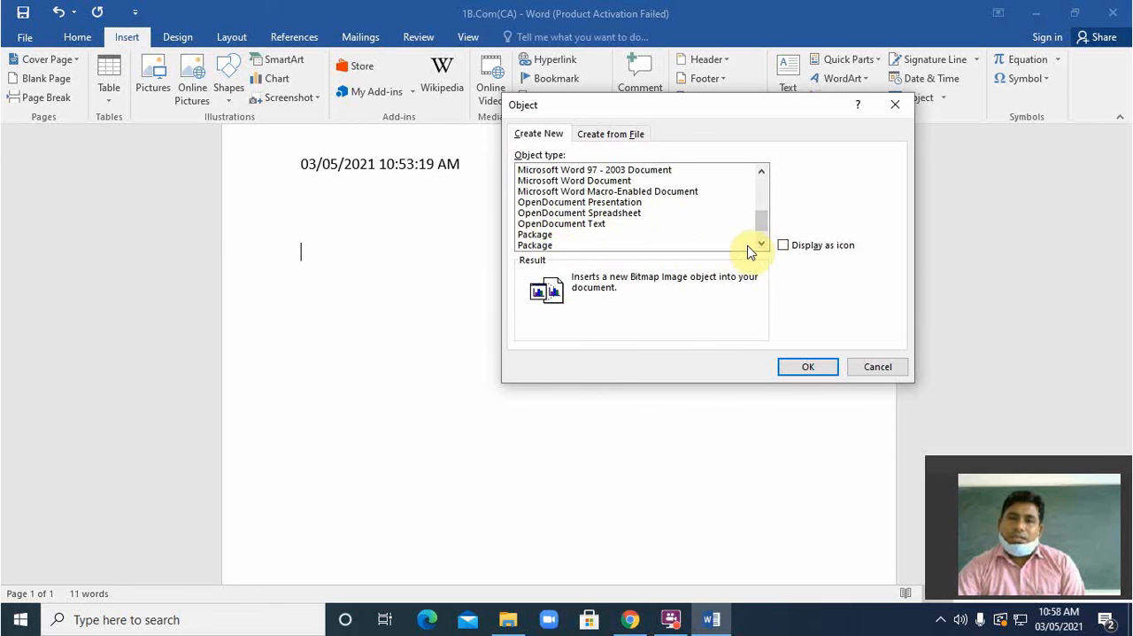
pyautogui.click(761, 245)
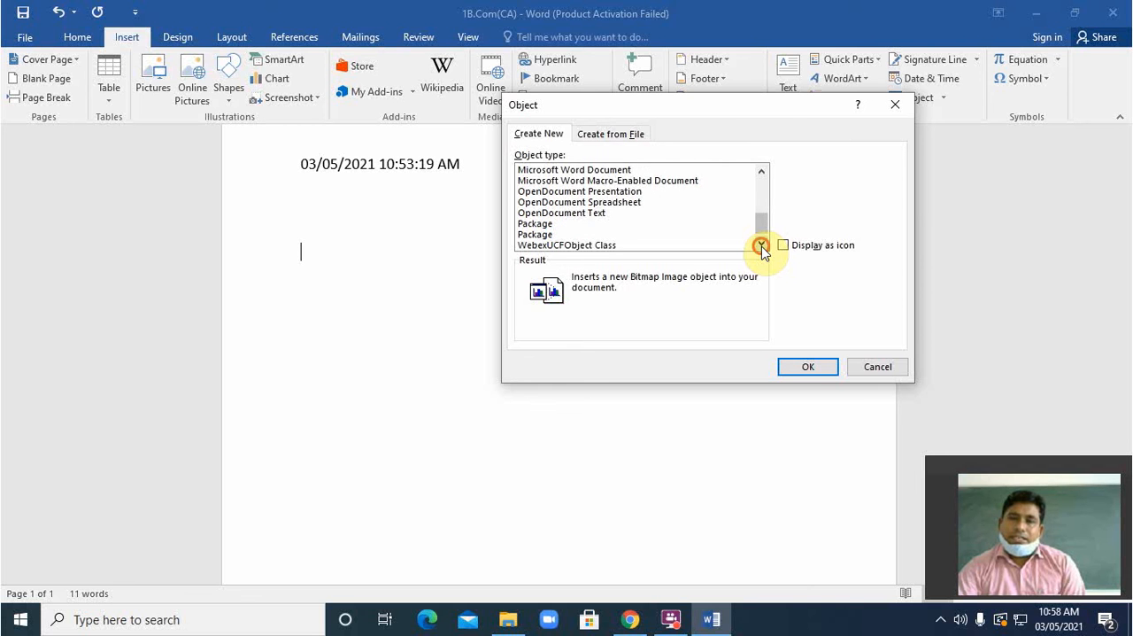
pyautogui.click(761, 244)
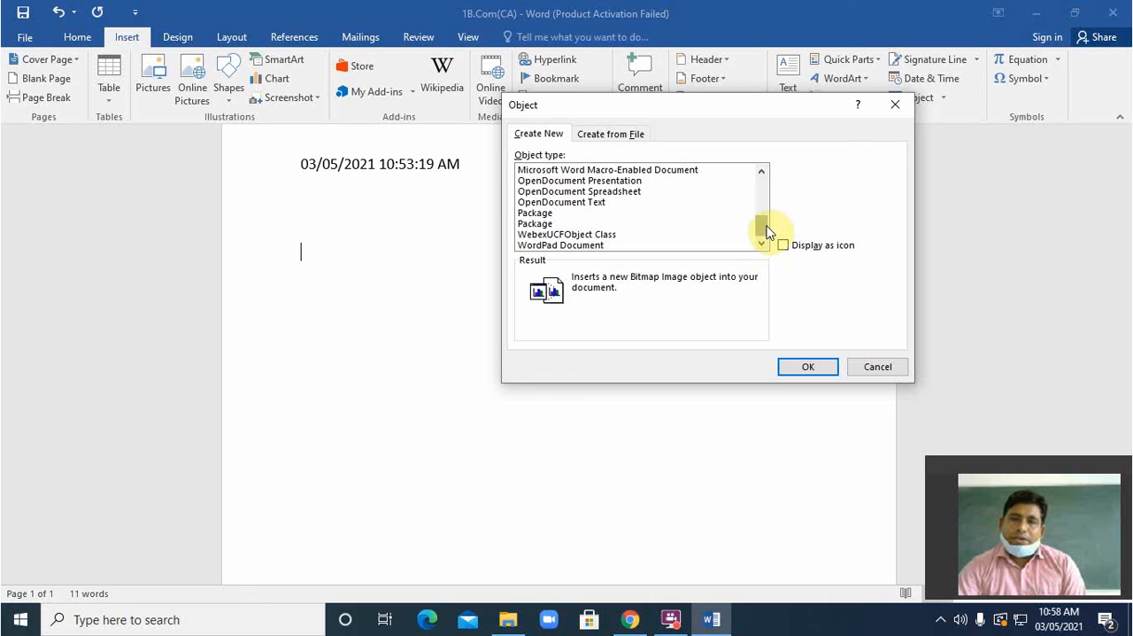
pyautogui.moveTo(767, 230); pyautogui.dragTo(769, 182)
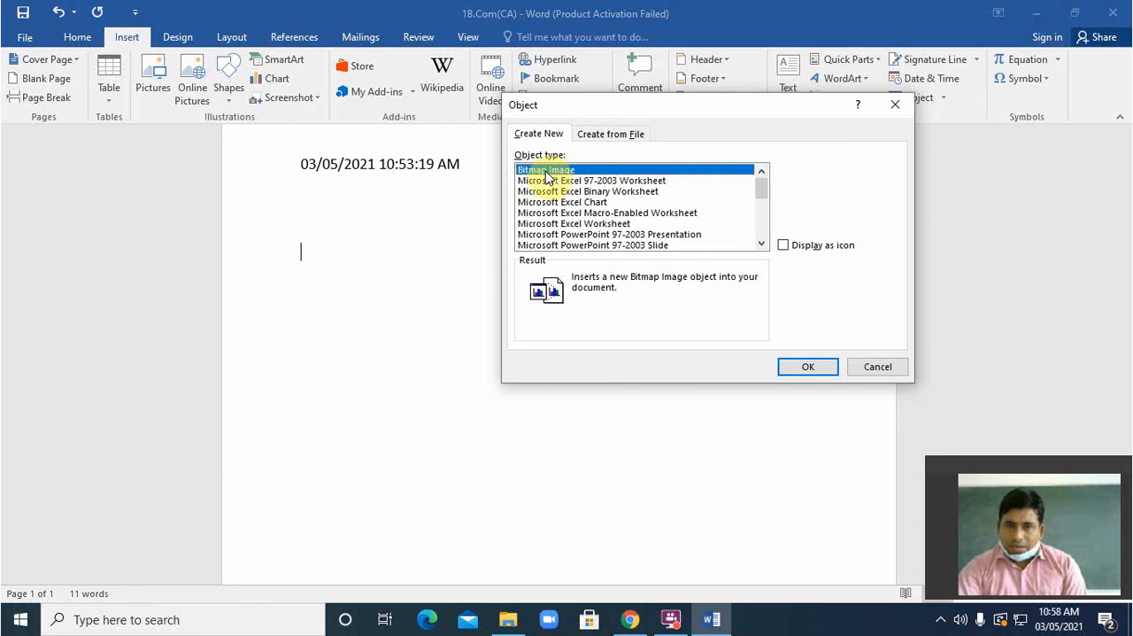
pyautogui.click(809, 368)
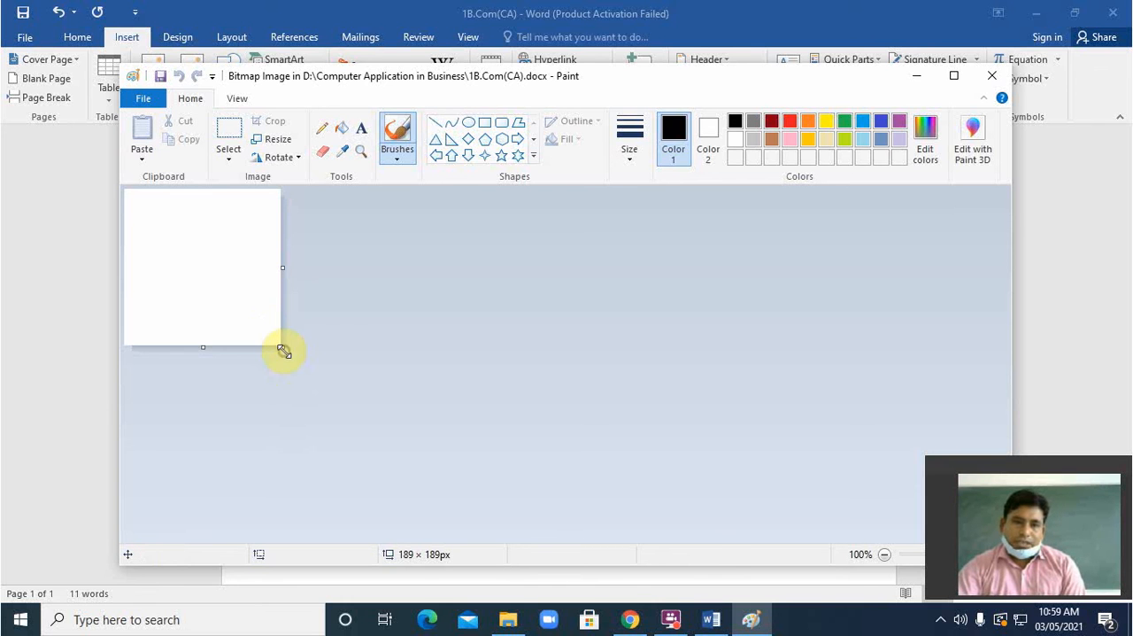
pyautogui.moveTo(282, 347); pyautogui.dragTo(665, 516)
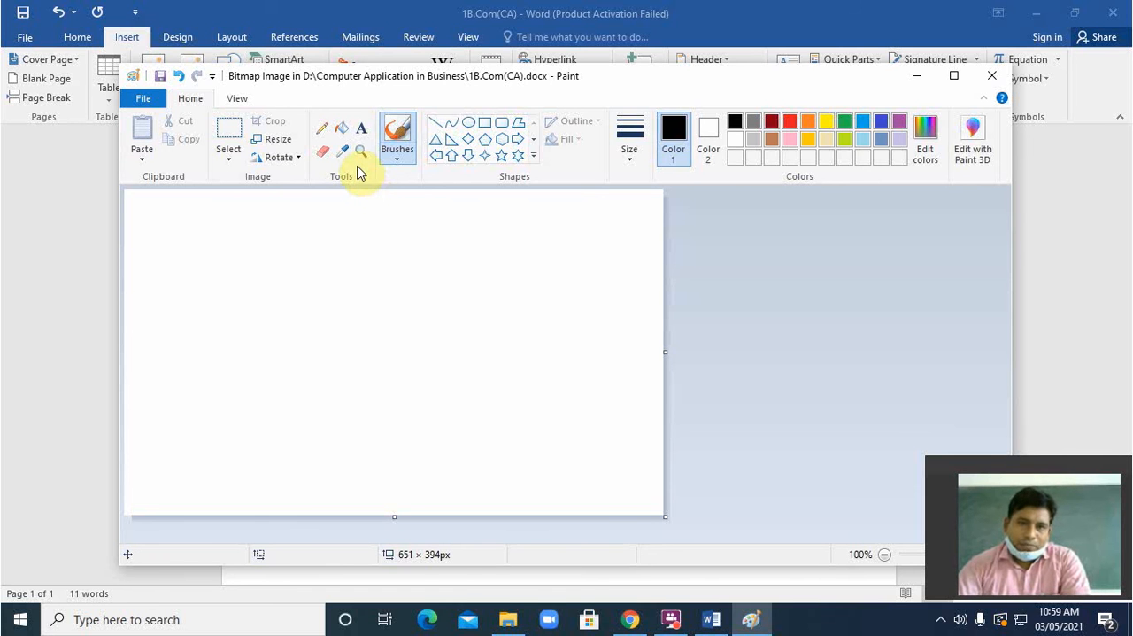
# Step: Draw an oval about 45 × 50 px on the canvas, give it a red outline and fill it with orange
pyautogui.click(469, 131)
pyautogui.moveTo(314, 280); pyautogui.dragTo(353, 323)
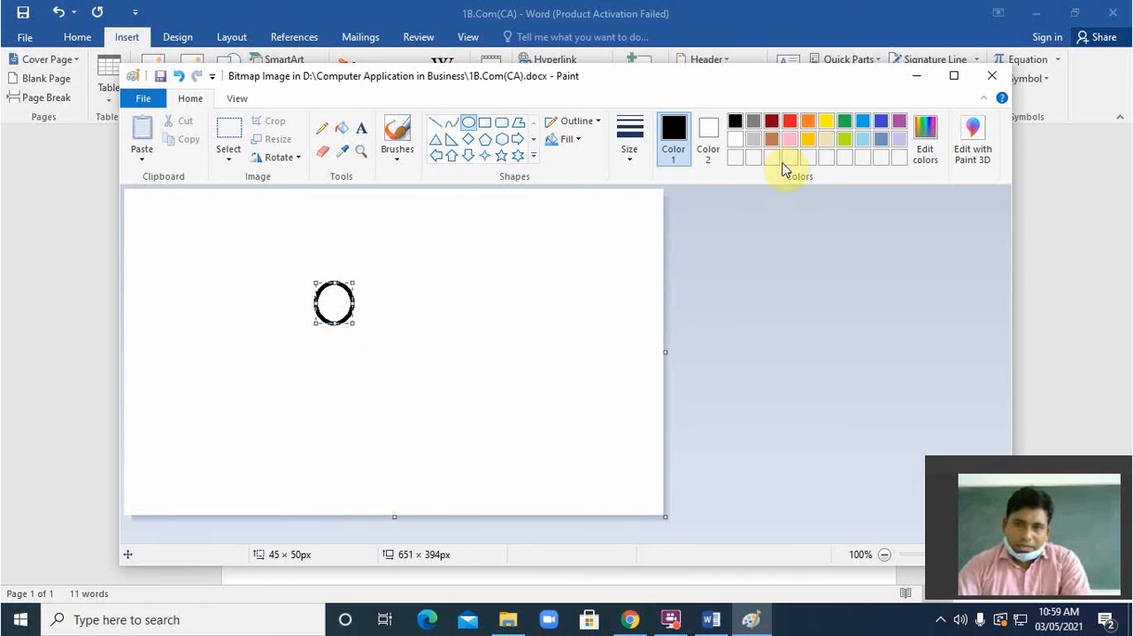
pyautogui.click(792, 125)
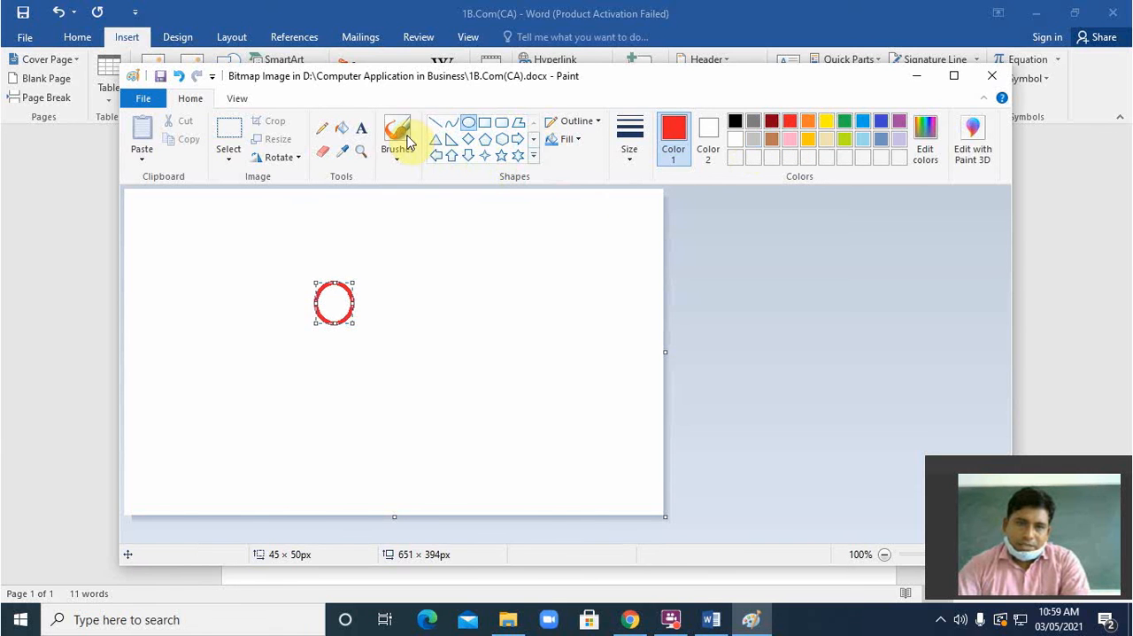
pyautogui.click(343, 132)
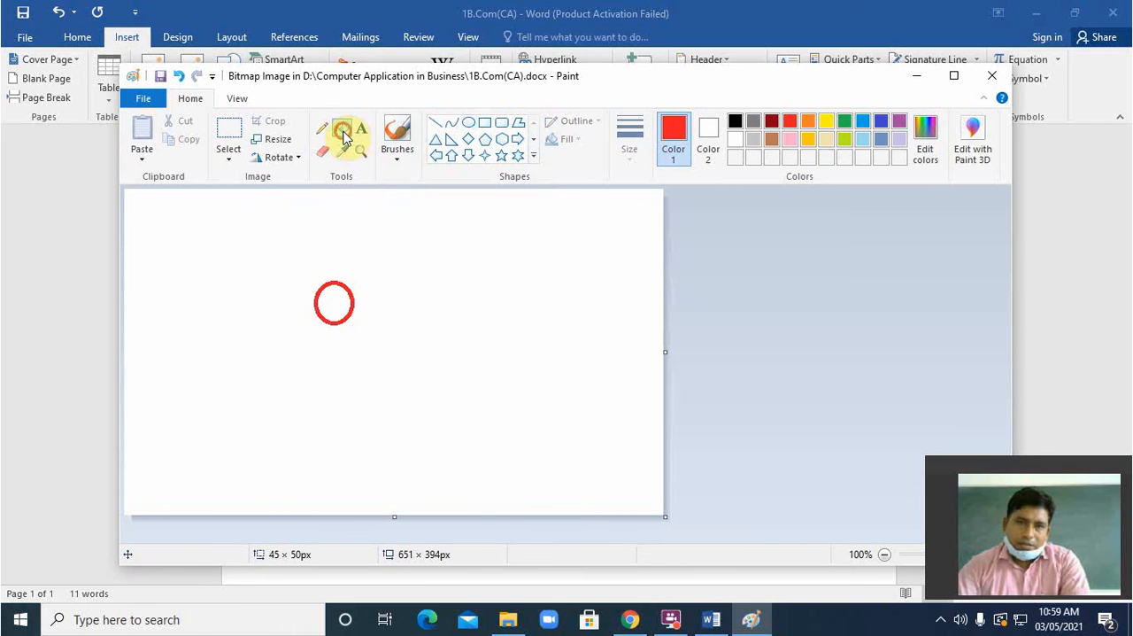
pyautogui.click(810, 126)
pyautogui.click(335, 303)
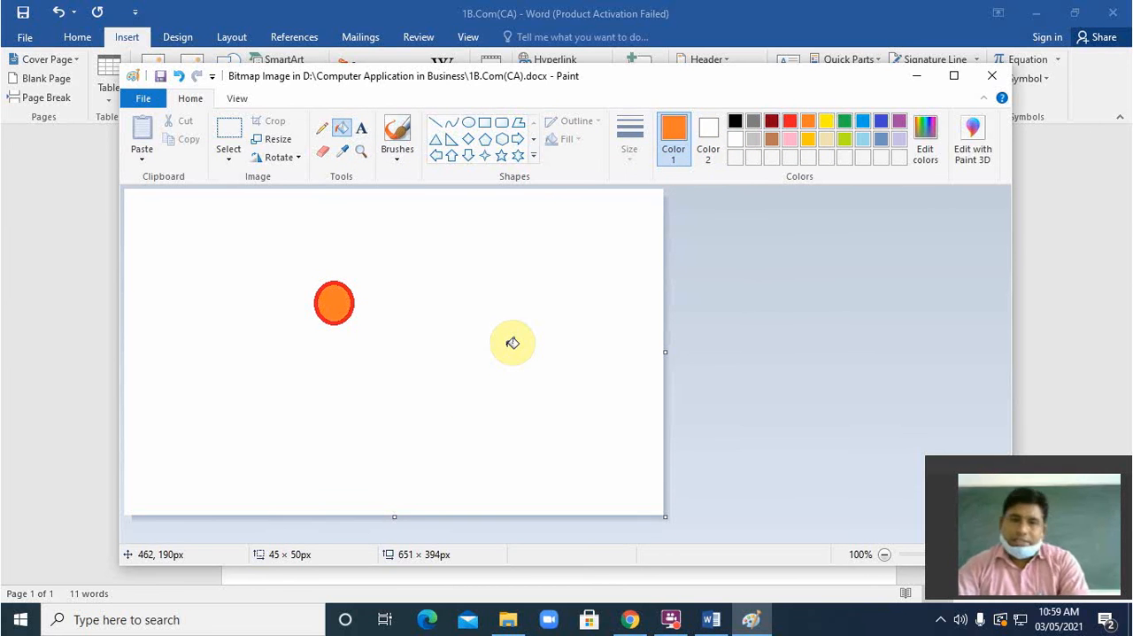
# Step: Draw a second oval about 45 × 53 px with an orange outline beside the first and fill it with green
pyautogui.click(468, 124)
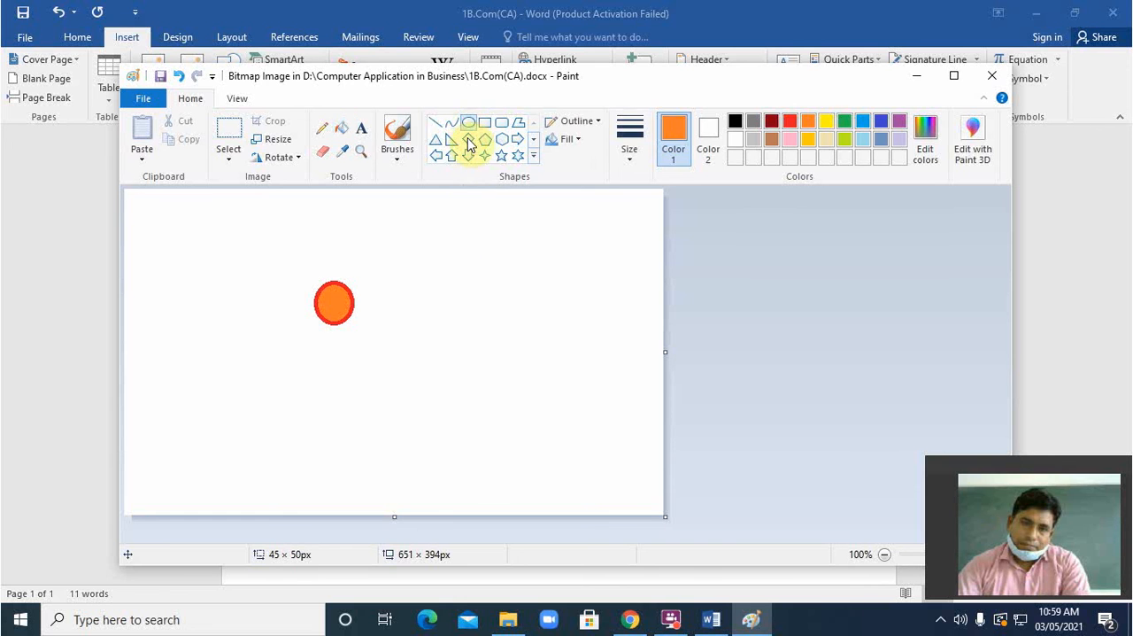
pyautogui.moveTo(405, 289); pyautogui.dragTo(441, 332)
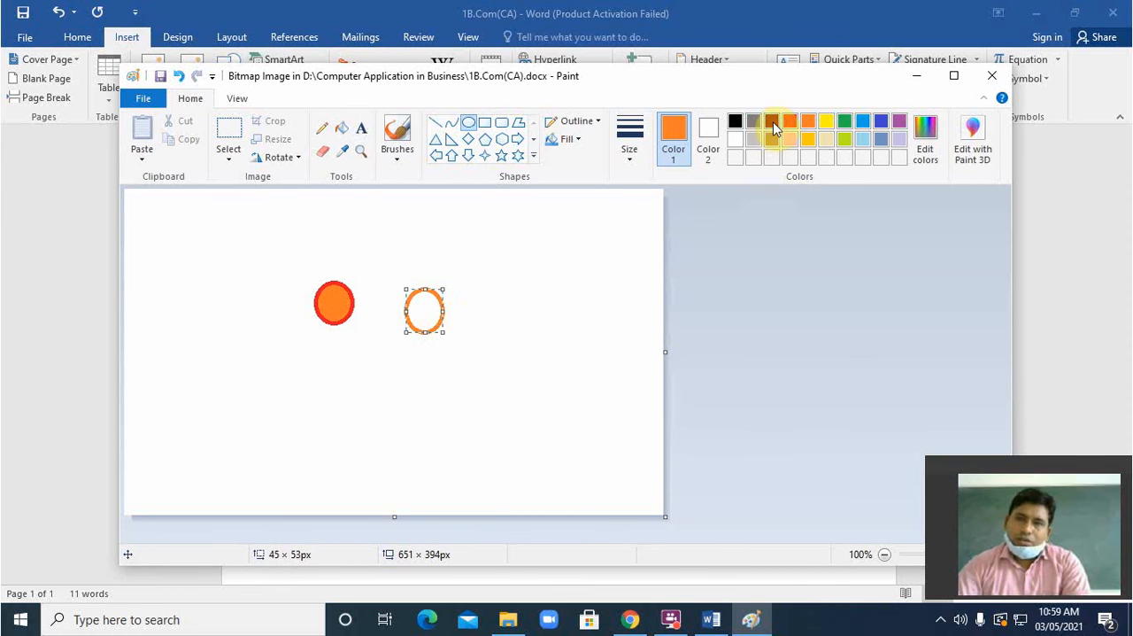
pyautogui.click(339, 135)
pyautogui.click(844, 122)
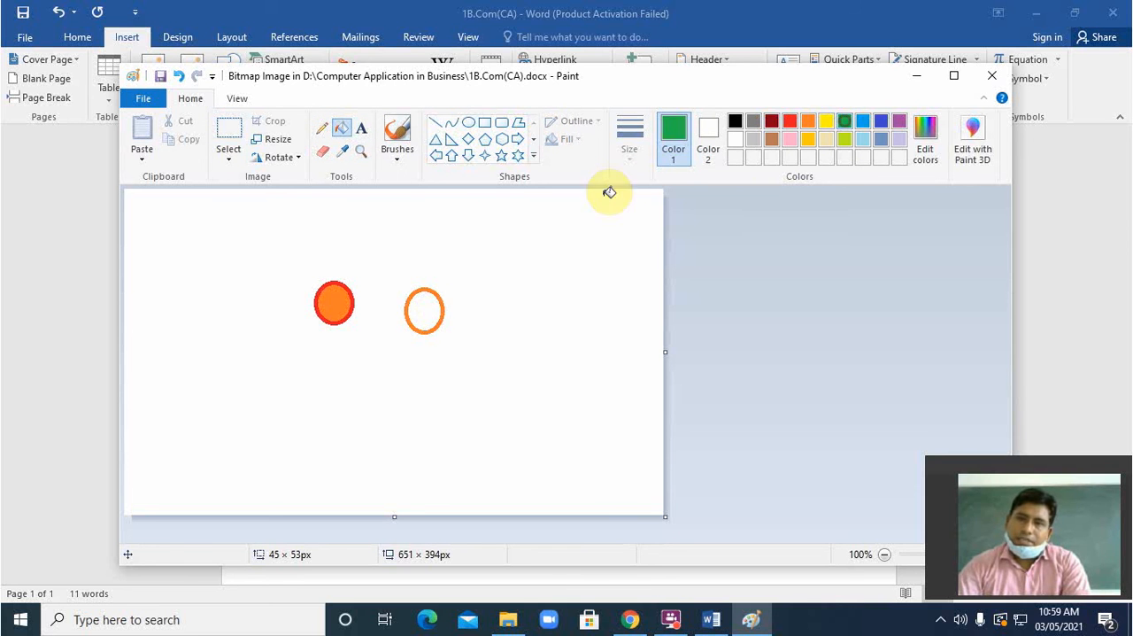
pyautogui.click(439, 311)
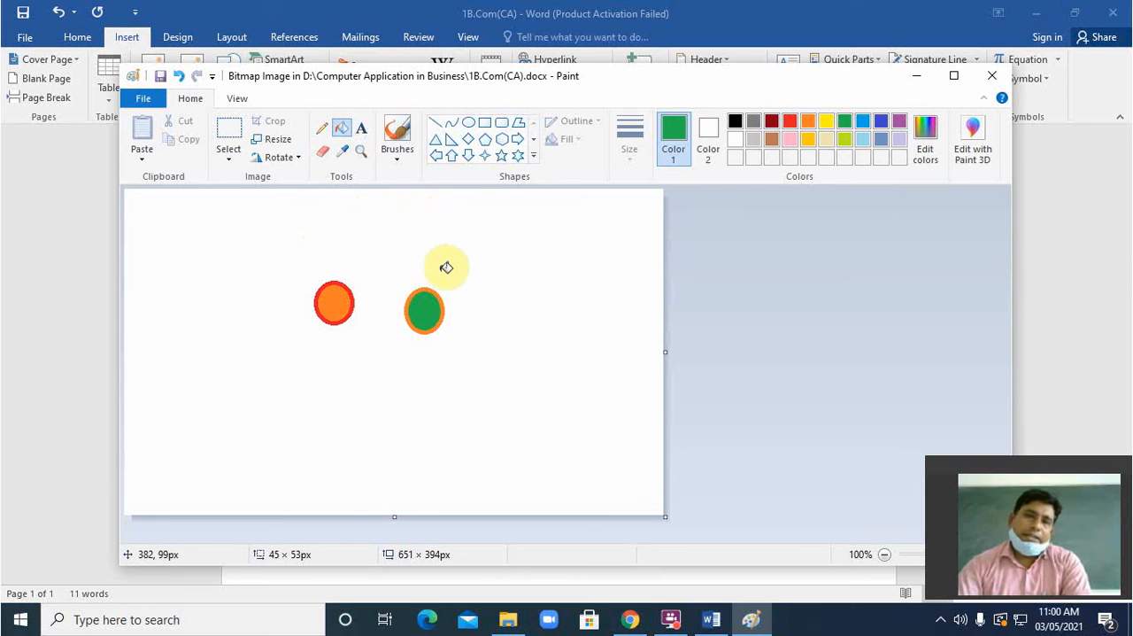
# Step: Draw a green line rising from the top of each oval and join their upper ends with a line about 73 × 18 px
pyautogui.click(435, 121)
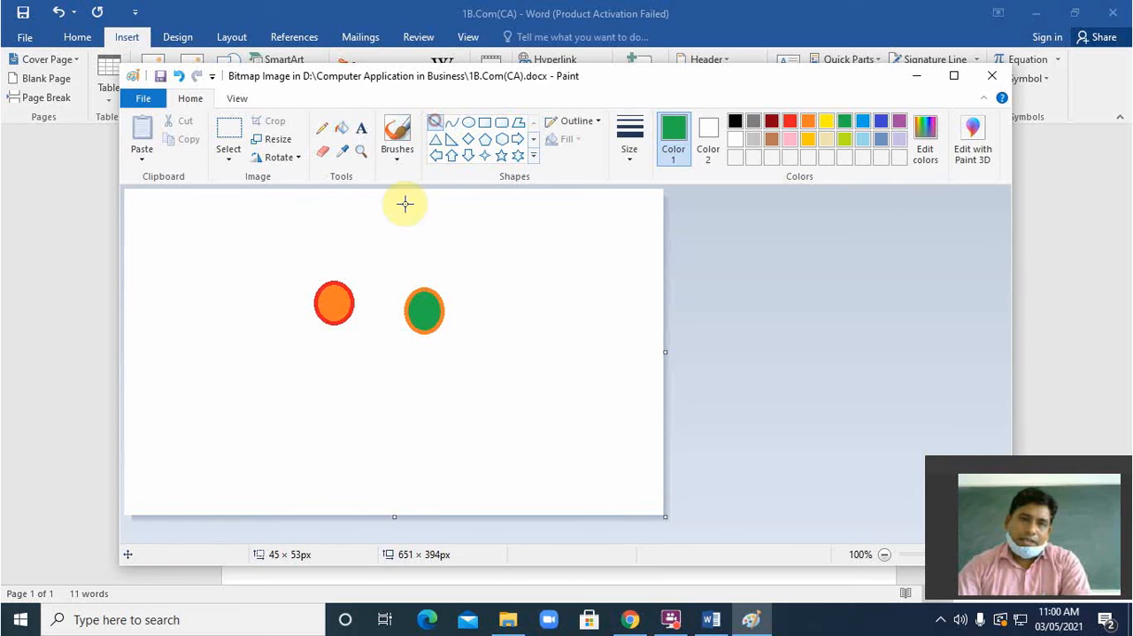
pyautogui.moveTo(331, 281)
pyautogui.mouseDown()
pyautogui.moveTo(340, 240)
pyautogui.moveTo(387, 215)
pyautogui.mouseUp()
pyautogui.click(428, 289)
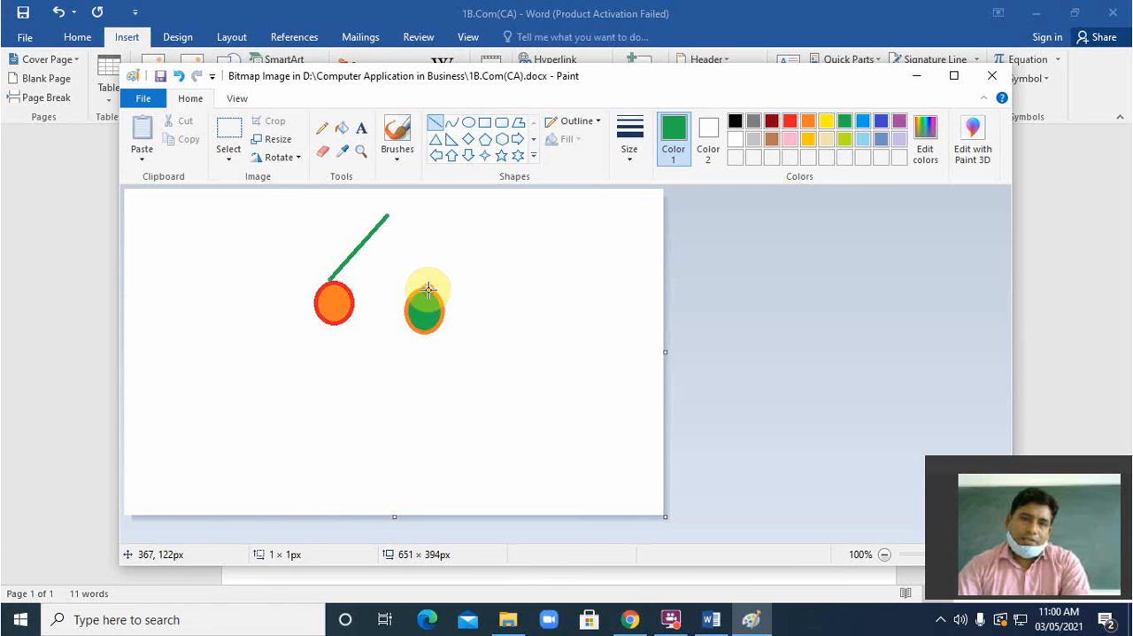
pyautogui.moveTo(428, 289)
pyautogui.mouseDown()
pyautogui.moveTo(448, 226)
pyautogui.moveTo(387, 214)
pyautogui.moveTo(448, 227)
pyautogui.mouseUp()
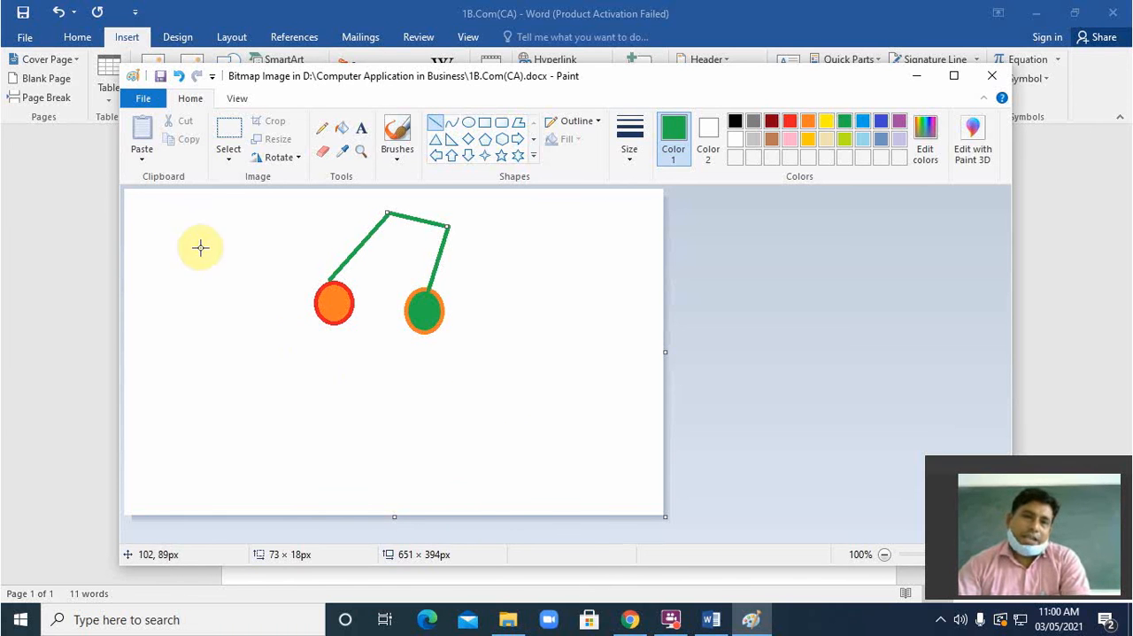
# Step: Erase the line connecting the upper ends and rub out a small gap in each of the two rising green lines
pyautogui.click(323, 152)
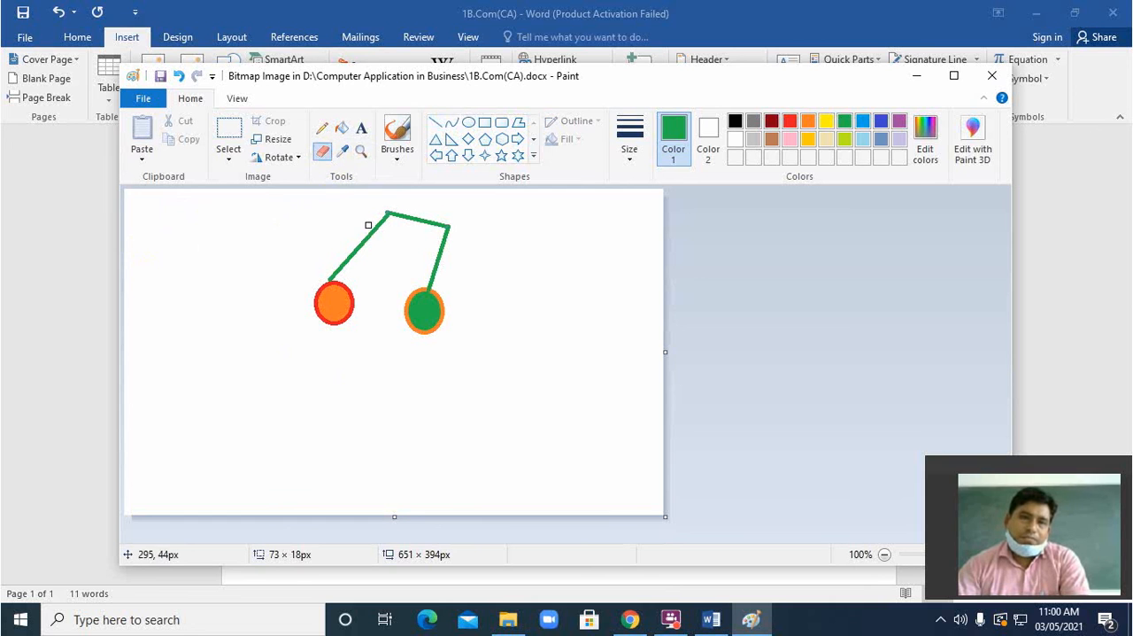
pyautogui.moveTo(386, 215)
pyautogui.mouseDown()
pyautogui.moveTo(449, 229)
pyautogui.moveTo(379, 213)
pyautogui.moveTo(389, 207)
pyautogui.mouseUp()
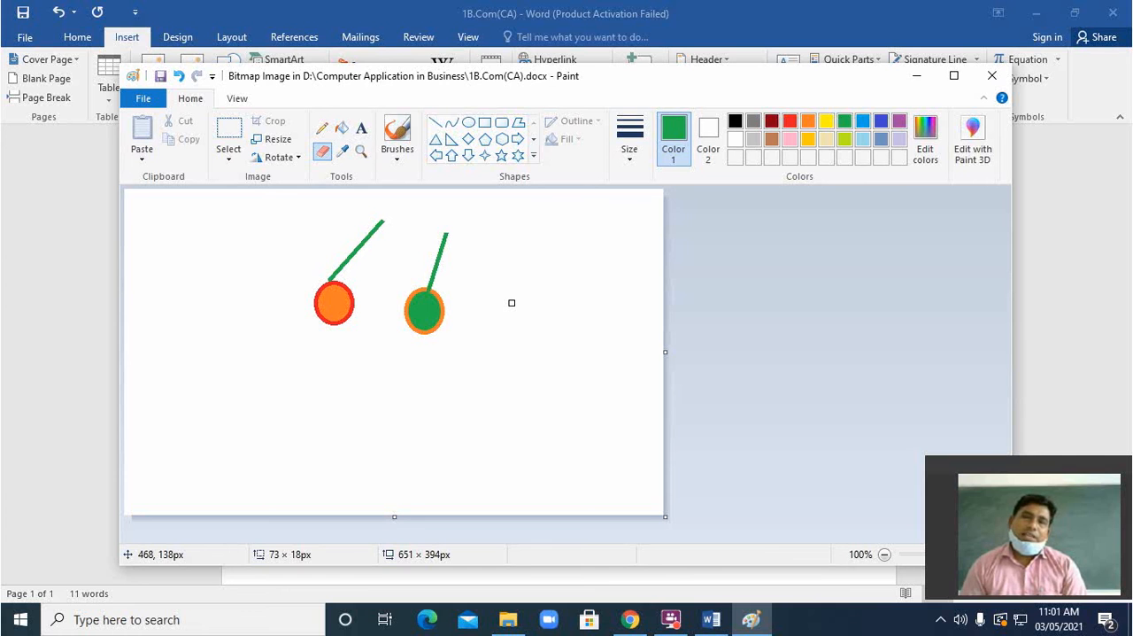
pyautogui.click(354, 255)
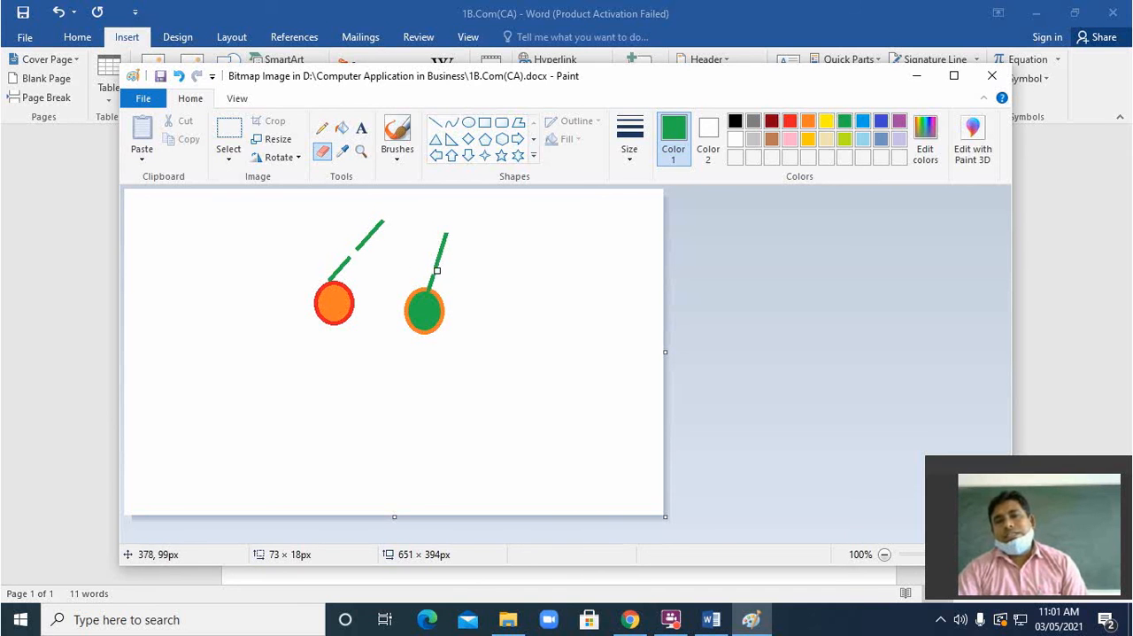
pyautogui.click(435, 270)
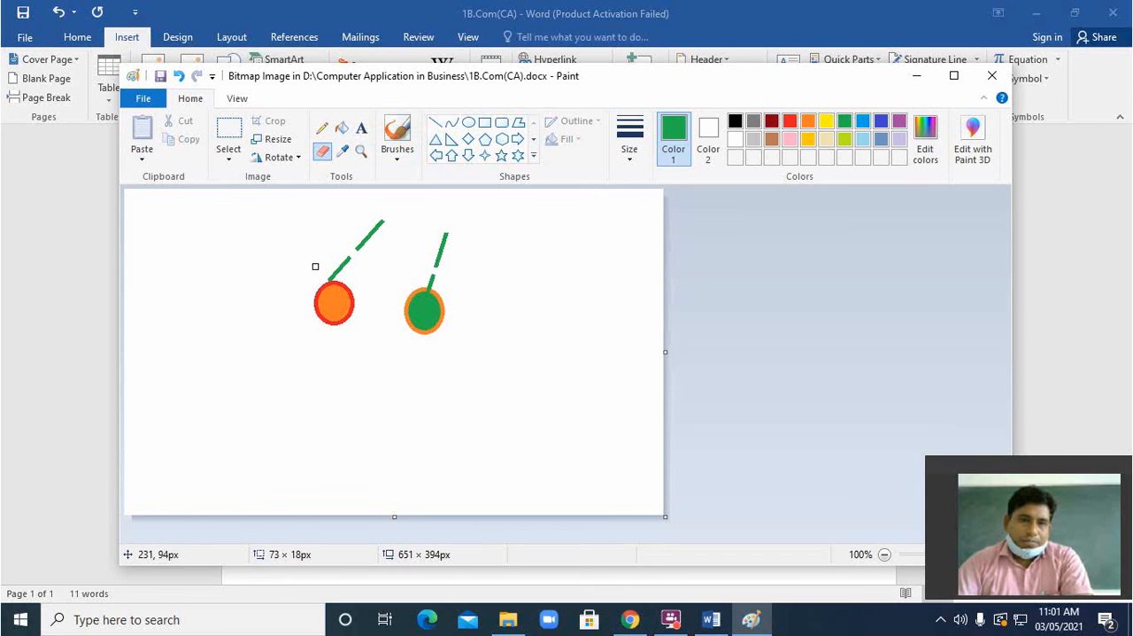
# Step: Sketch a green freehand outline of a long-eared animal below the ovals with the Pencil tool
pyautogui.click(323, 127)
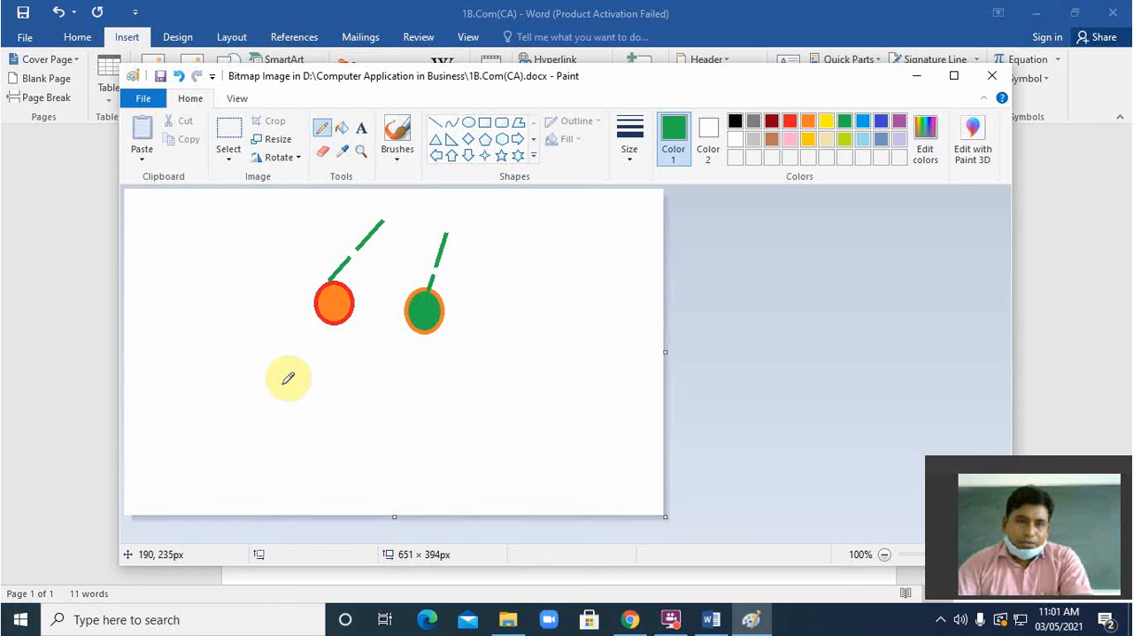
pyautogui.moveTo(257, 400)
pyautogui.mouseDown()
pyautogui.moveTo(282, 409)
pyautogui.moveTo(289, 351)
pyautogui.moveTo(302, 377)
pyautogui.moveTo(306, 348)
pyautogui.moveTo(316, 383)
pyautogui.moveTo(363, 392)
pyautogui.moveTo(398, 440)
pyautogui.mouseUp()
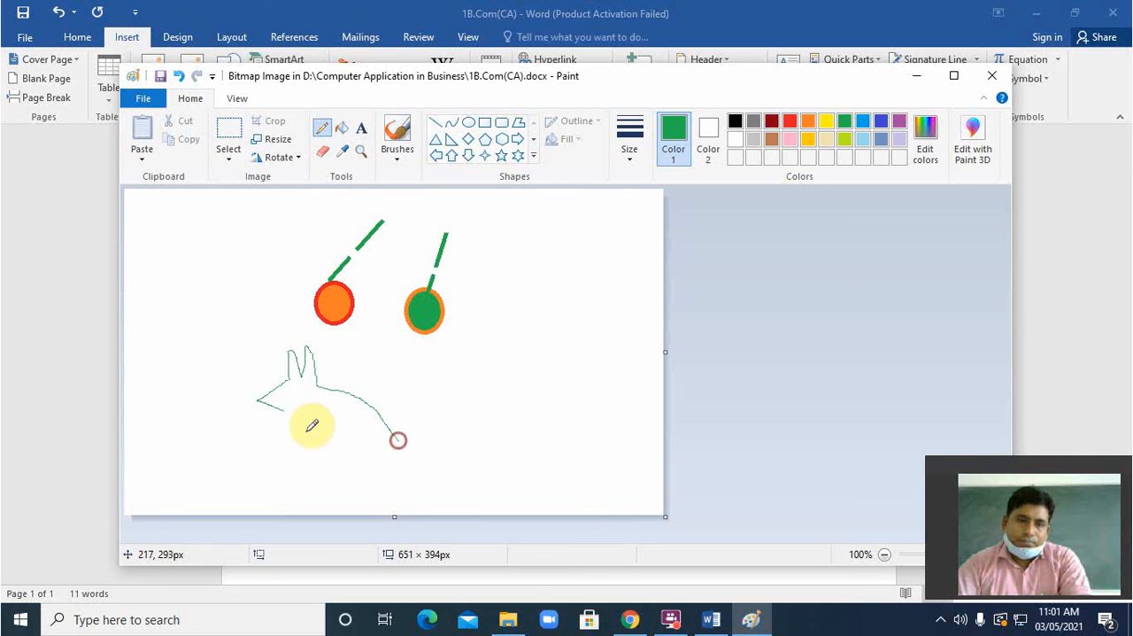
pyautogui.moveTo(286, 411)
pyautogui.mouseDown()
pyautogui.moveTo(302, 439)
pyautogui.moveTo(304, 417)
pyautogui.moveTo(308, 440)
pyautogui.moveTo(320, 414)
pyautogui.moveTo(362, 427)
pyautogui.moveTo(398, 475)
pyautogui.moveTo(392, 431)
pyautogui.moveTo(392, 466)
pyautogui.mouseUp()
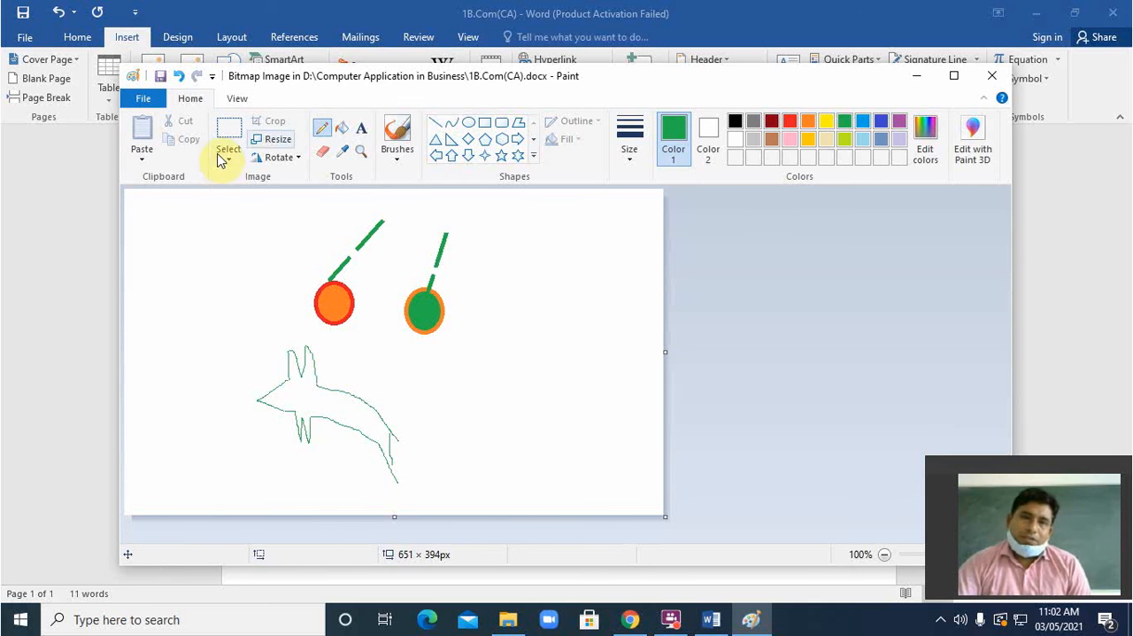
# Step: Erase the freehand animal outline below the ovals
pyautogui.click(323, 150)
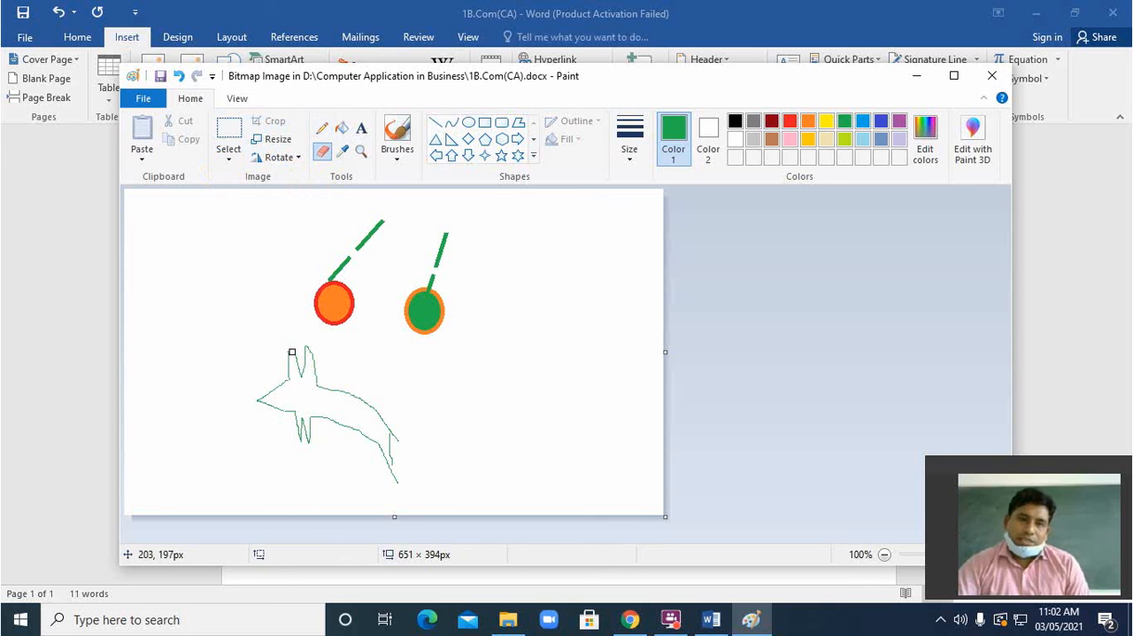
pyautogui.moveTo(296, 392)
pyautogui.mouseDown()
pyautogui.moveTo(322, 387)
pyautogui.moveTo(239, 393)
pyautogui.moveTo(318, 375)
pyautogui.moveTo(291, 365)
pyautogui.moveTo(280, 394)
pyautogui.moveTo(257, 385)
pyautogui.moveTo(272, 435)
pyautogui.mouseUp()
pyautogui.moveTo(272, 390)
pyautogui.mouseDown()
pyautogui.moveTo(257, 397)
pyautogui.moveTo(316, 352)
pyautogui.moveTo(283, 384)
pyautogui.moveTo(290, 448)
pyautogui.moveTo(309, 450)
pyautogui.moveTo(309, 410)
pyautogui.moveTo(294, 418)
pyautogui.moveTo(362, 431)
pyautogui.moveTo(399, 487)
pyautogui.mouseUp()
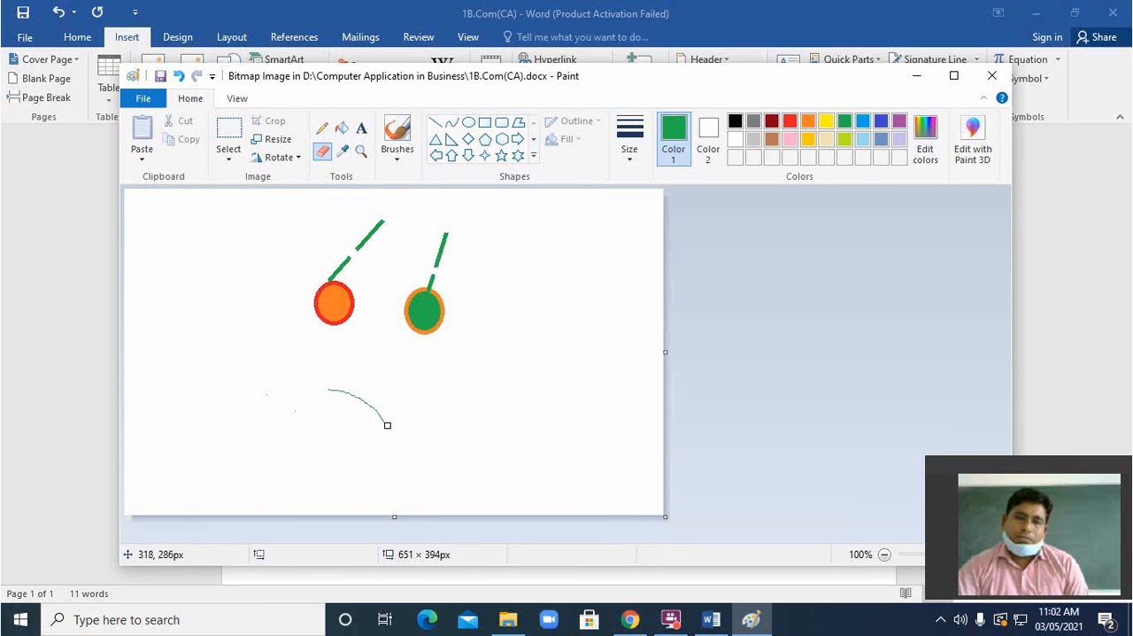
pyautogui.moveTo(382, 417); pyautogui.dragTo(366, 401)
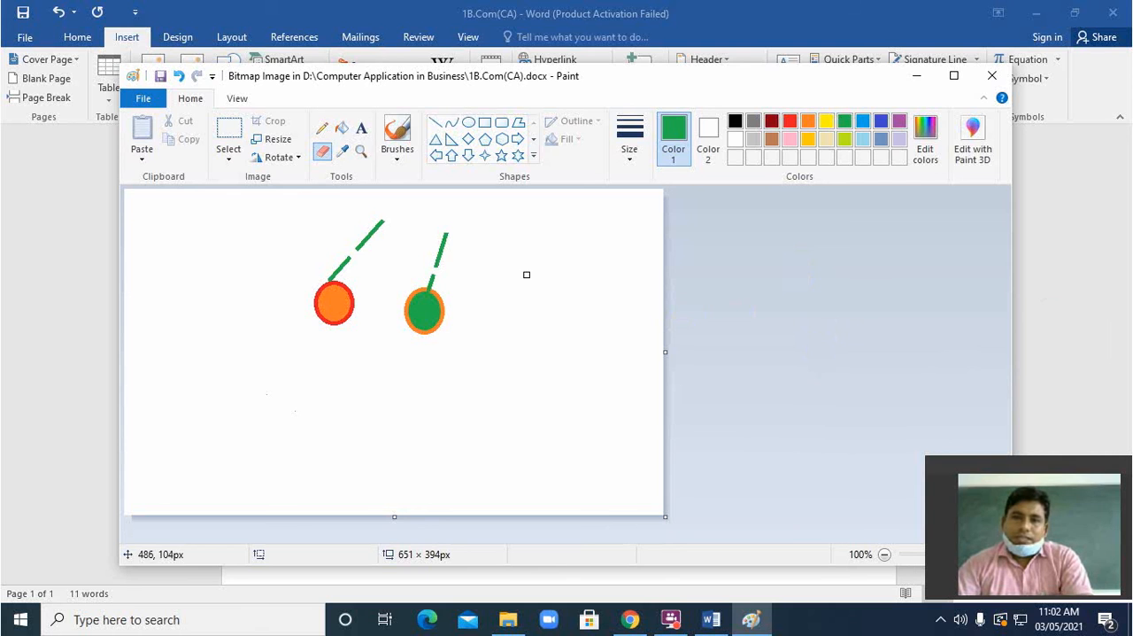
# Step: Switch back to the Word document and examine the embedded drawing below the date-and-time line, selecting and deselecting it
pyautogui.click(1080, 287)
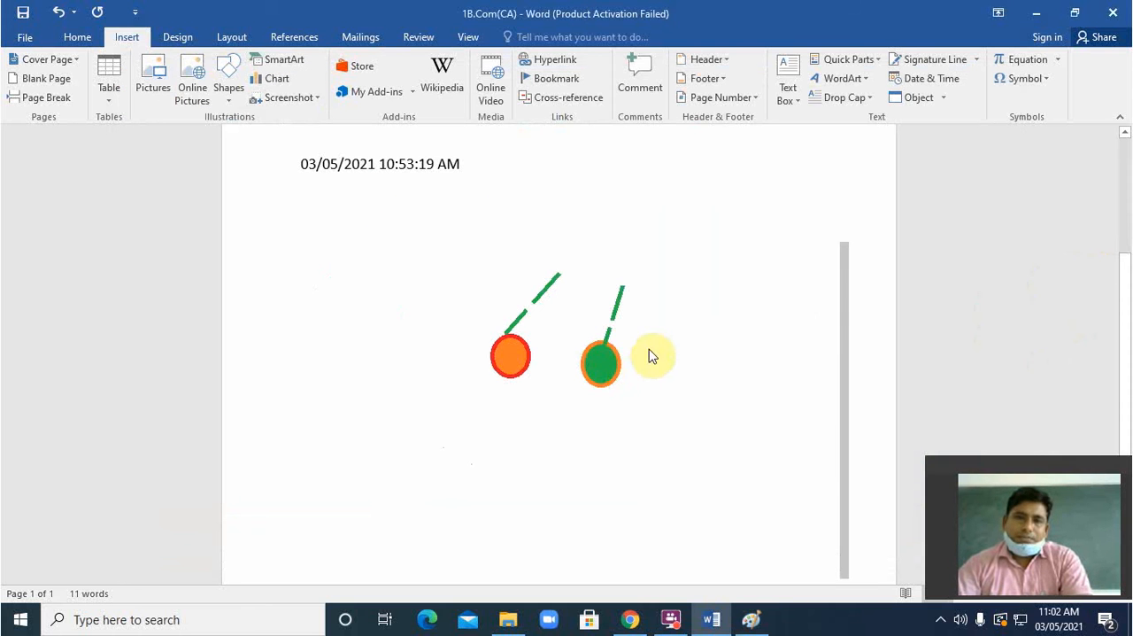
pyautogui.scroll(3, 593, 372)
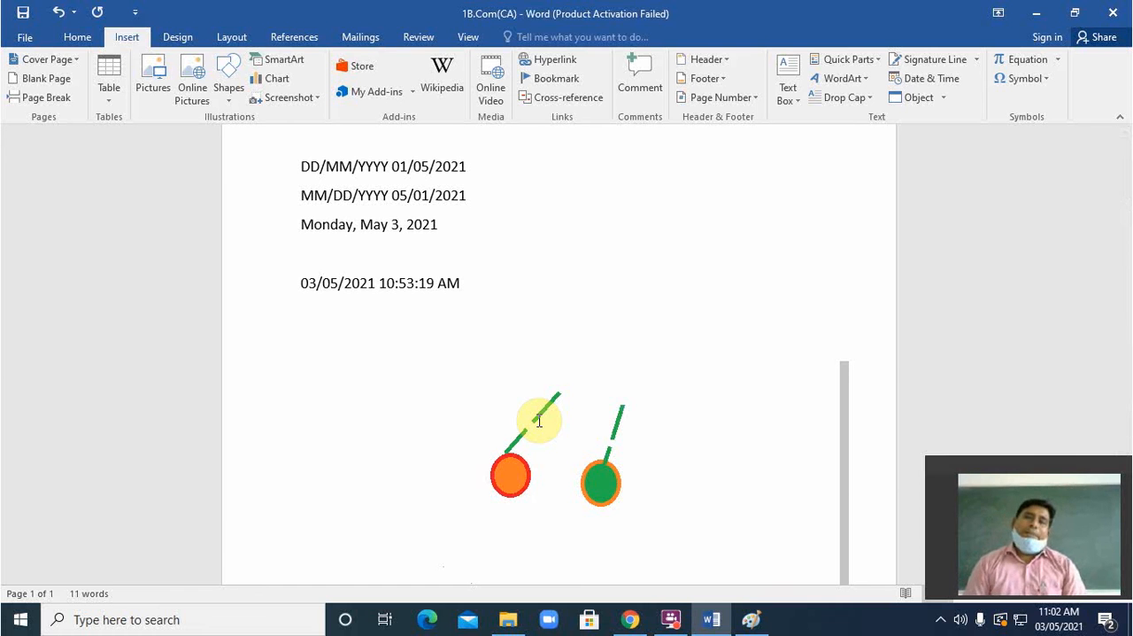
pyautogui.scroll(-6, 547, 411)
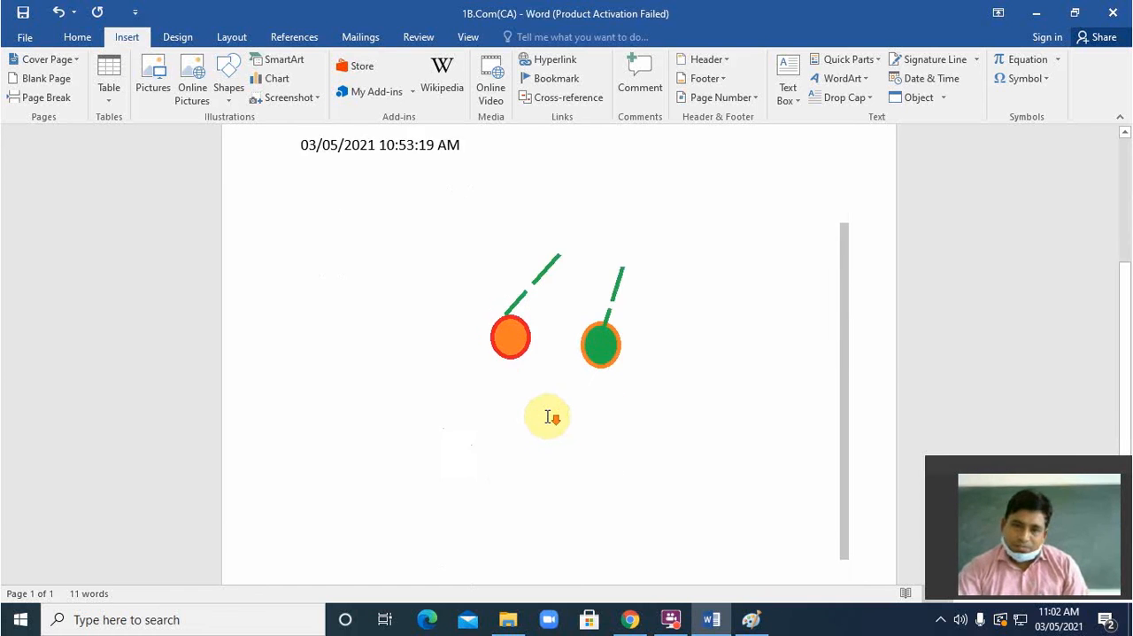
pyautogui.scroll(4, 547, 405)
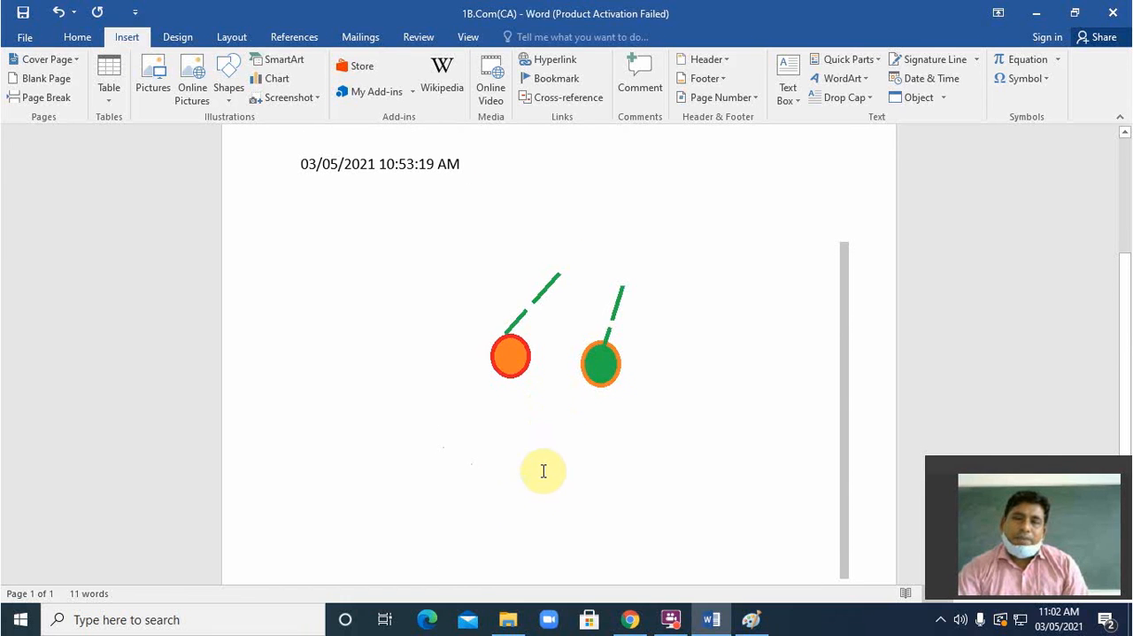
pyautogui.scroll(3, 615, 467)
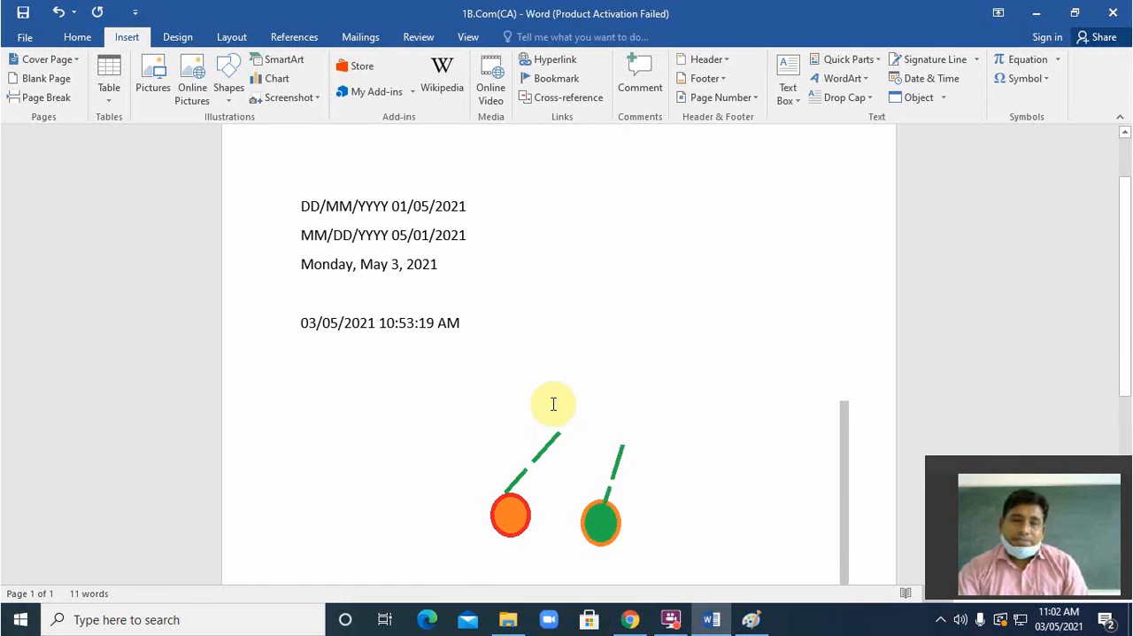
pyautogui.click(532, 465)
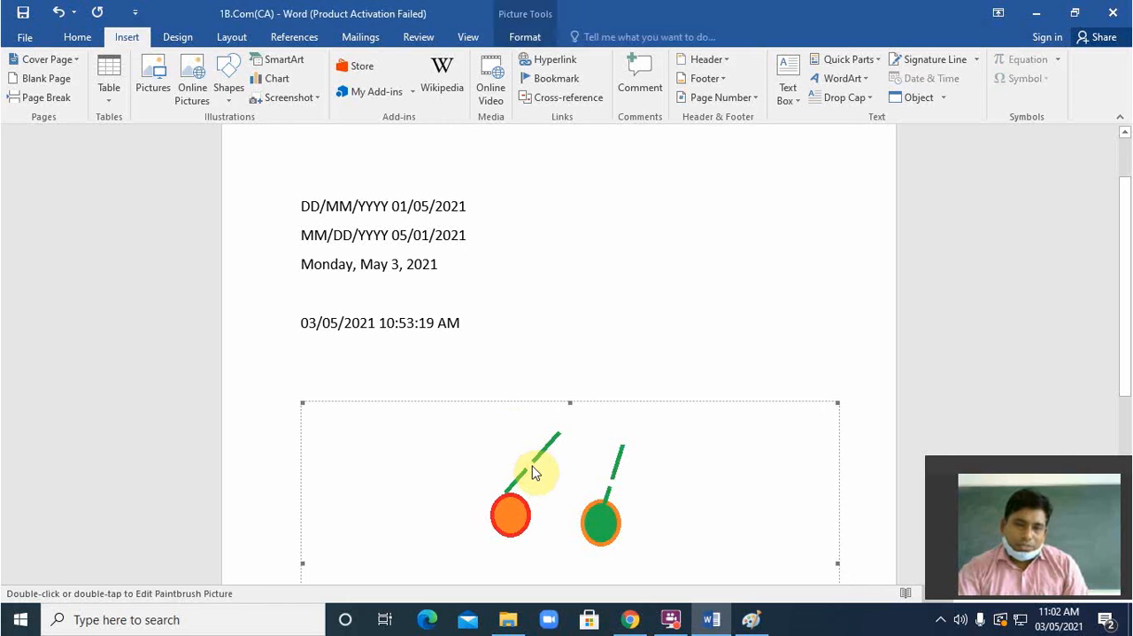
pyautogui.click(579, 286)
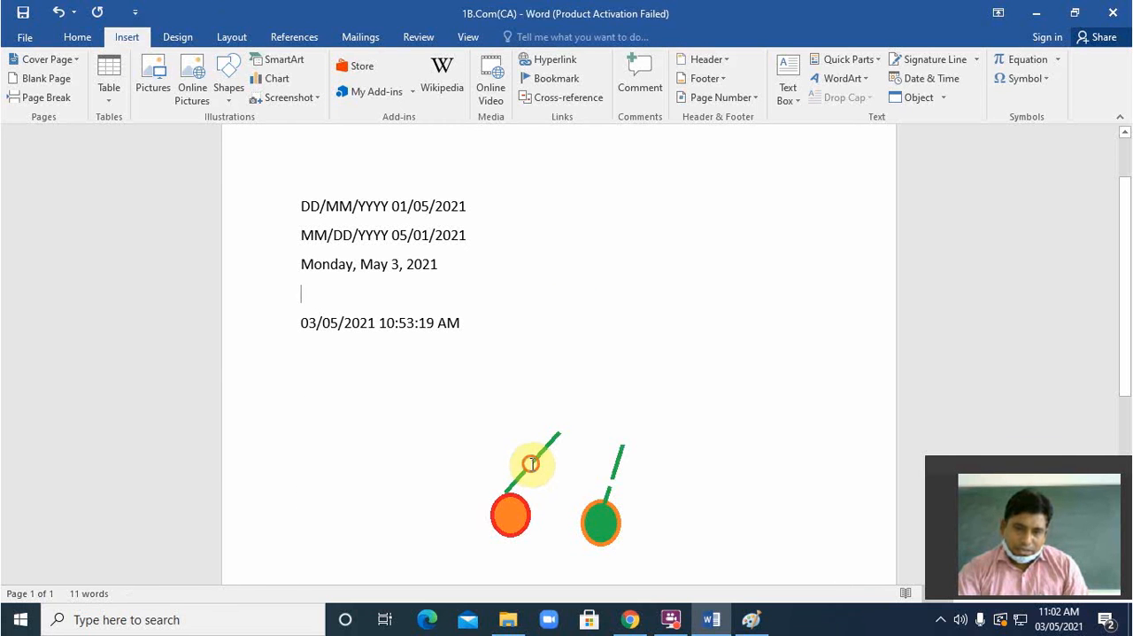
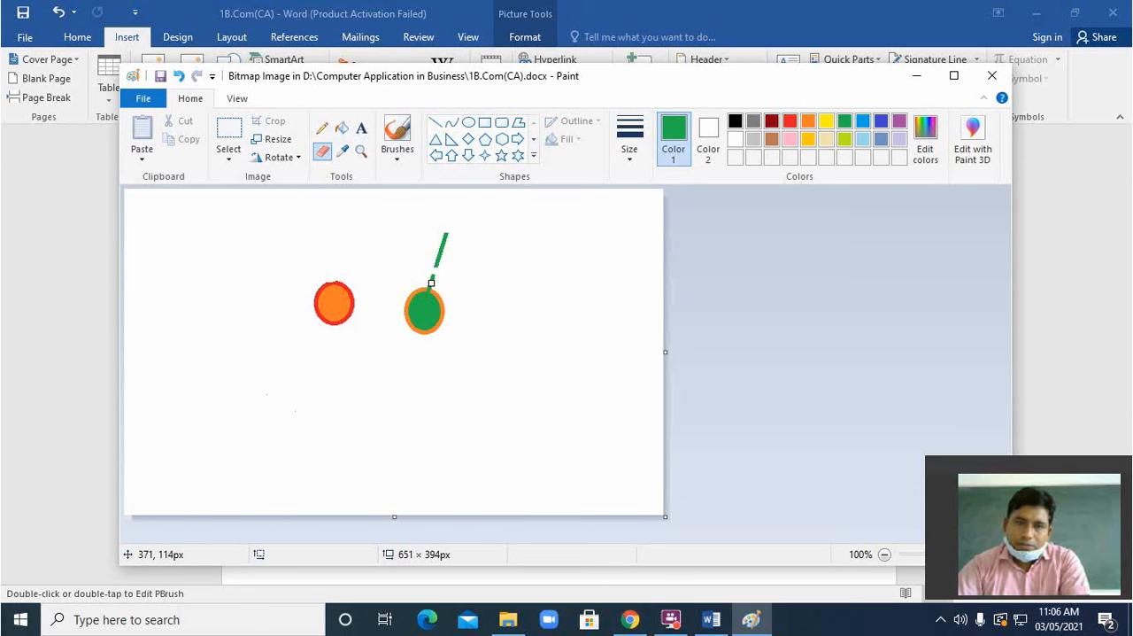
# Step: Erase the remaining green line above the green oval and return to the Word document
pyautogui.moveTo(431, 279); pyautogui.dragTo(450, 225)
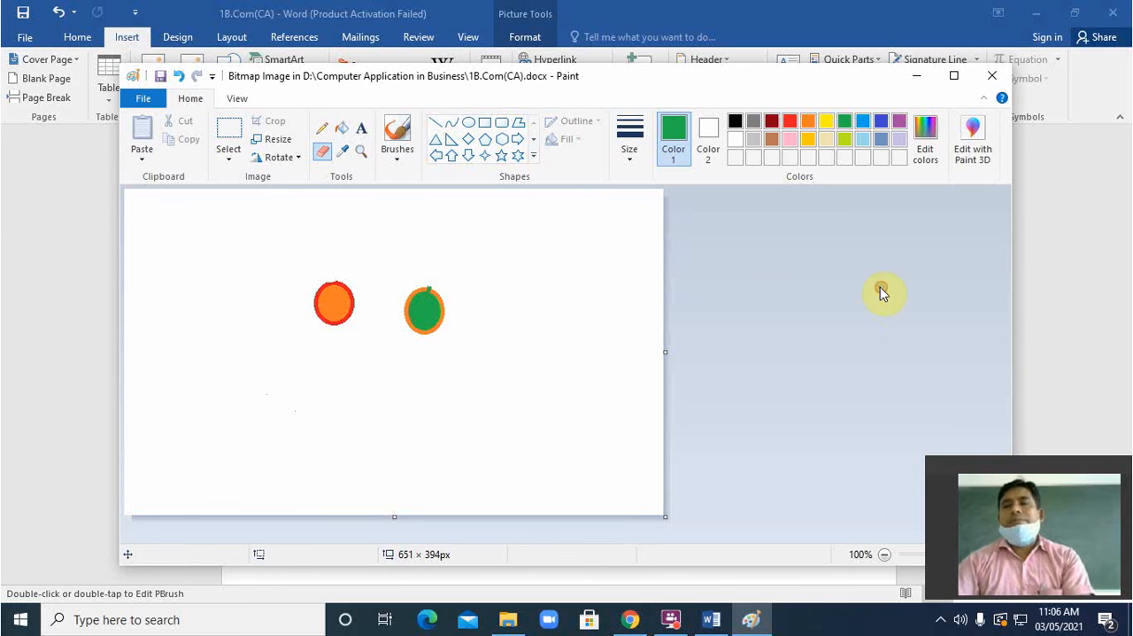
pyautogui.click(1095, 260)
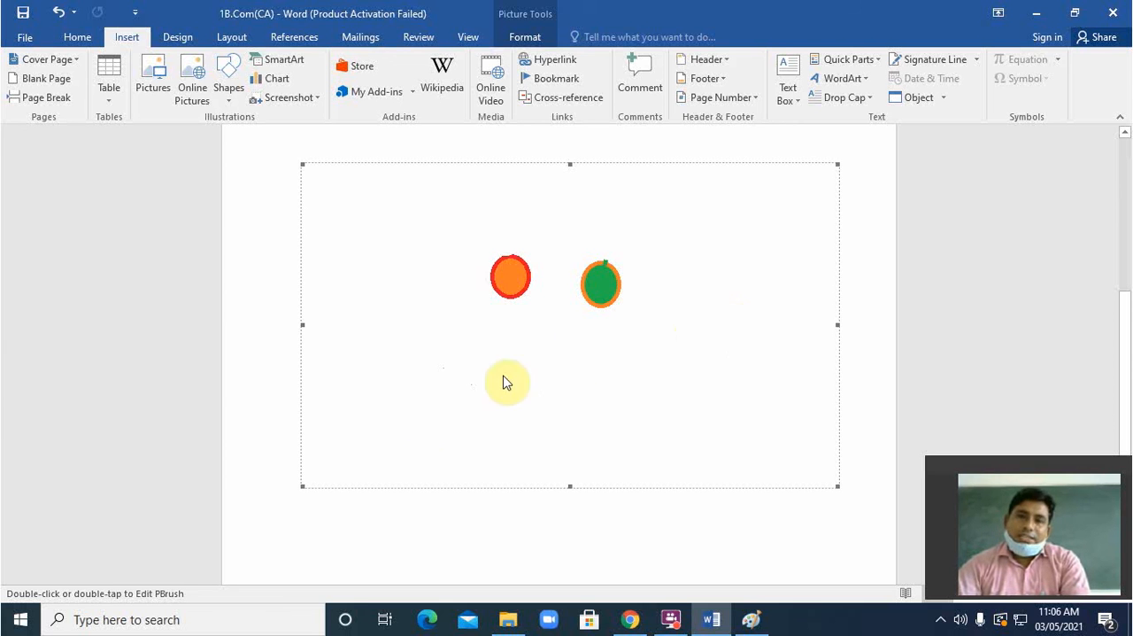
# Step: Reopen the embedded drawing and draw a blue straight line rising from each oval, the green oval's spanning about 34 × 66 px
pyautogui.doubleClick(370, 413)
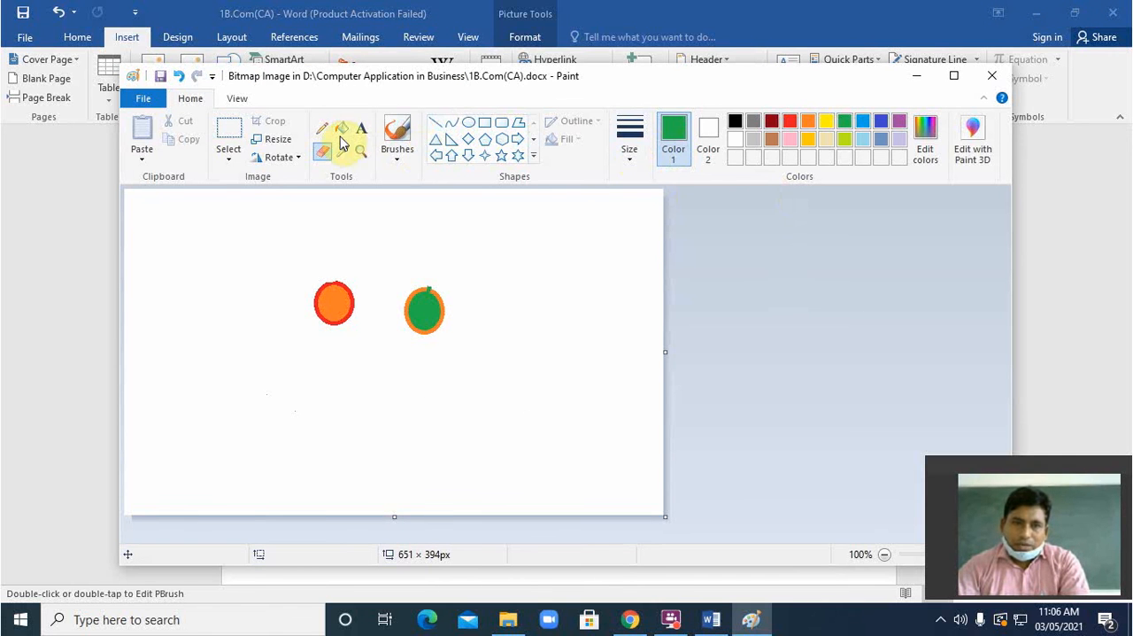
pyautogui.click(435, 122)
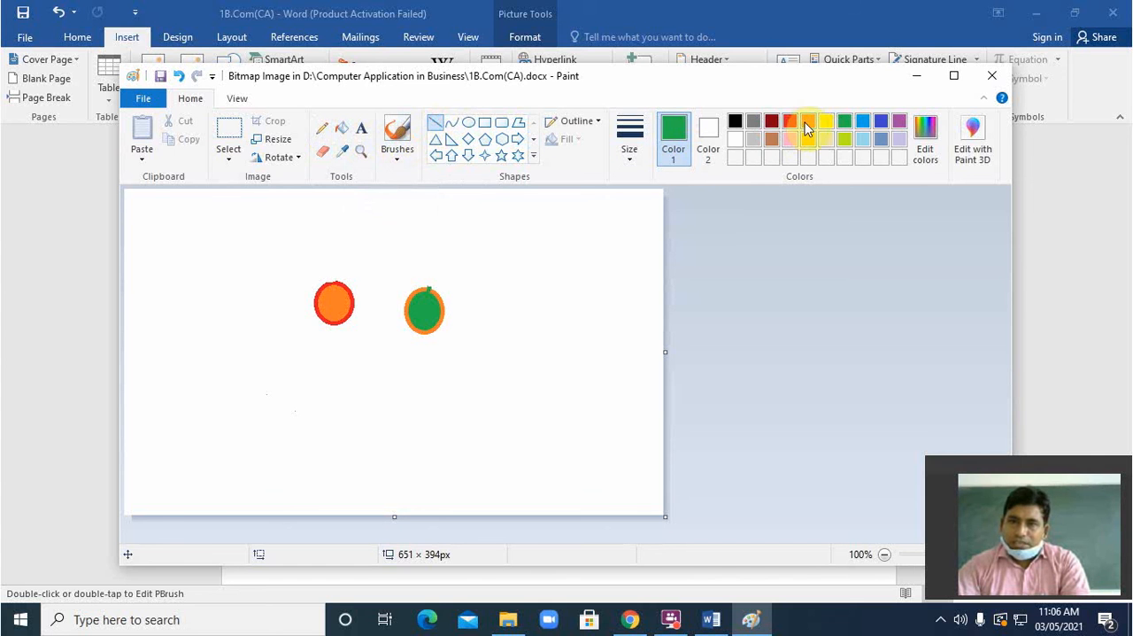
pyautogui.click(863, 121)
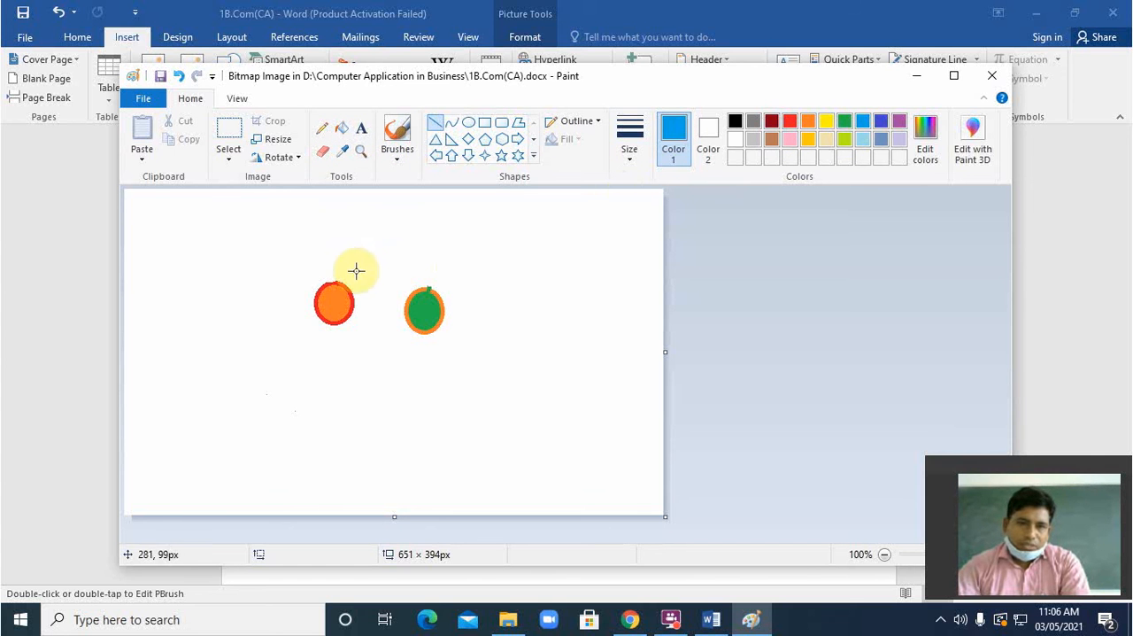
pyautogui.moveTo(331, 283); pyautogui.dragTo(367, 227)
pyautogui.moveTo(428, 289); pyautogui.dragTo(455, 236)
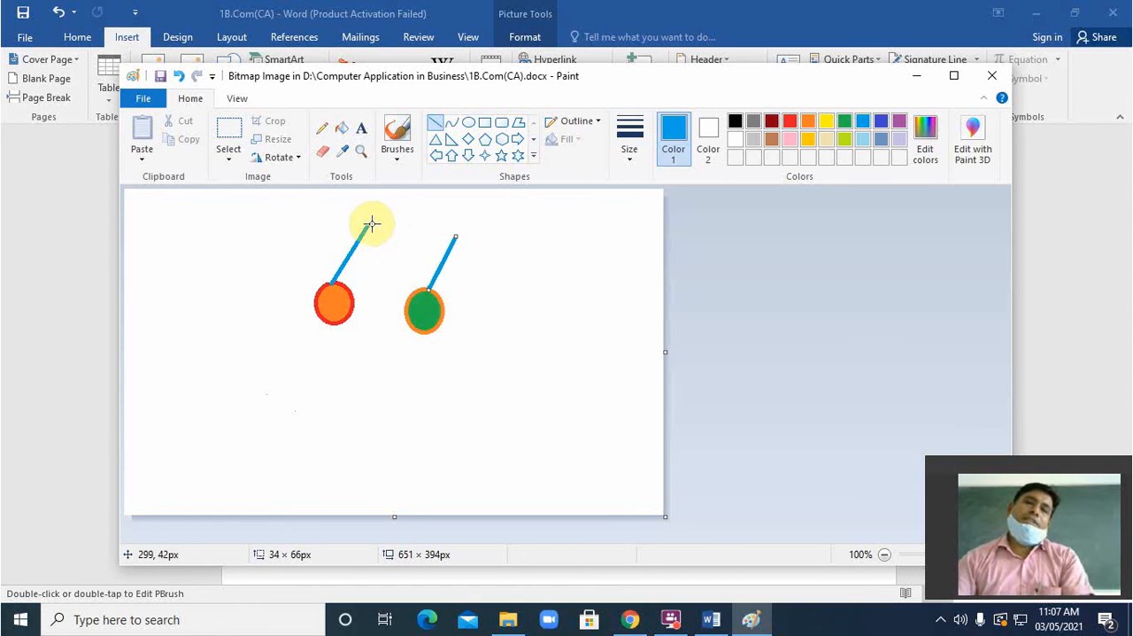
# Step: Join the upper line ends, link them to the opposite ovals, add a second line to the green oval and a V below, in blue
pyautogui.moveTo(370, 223); pyautogui.dragTo(407, 300)
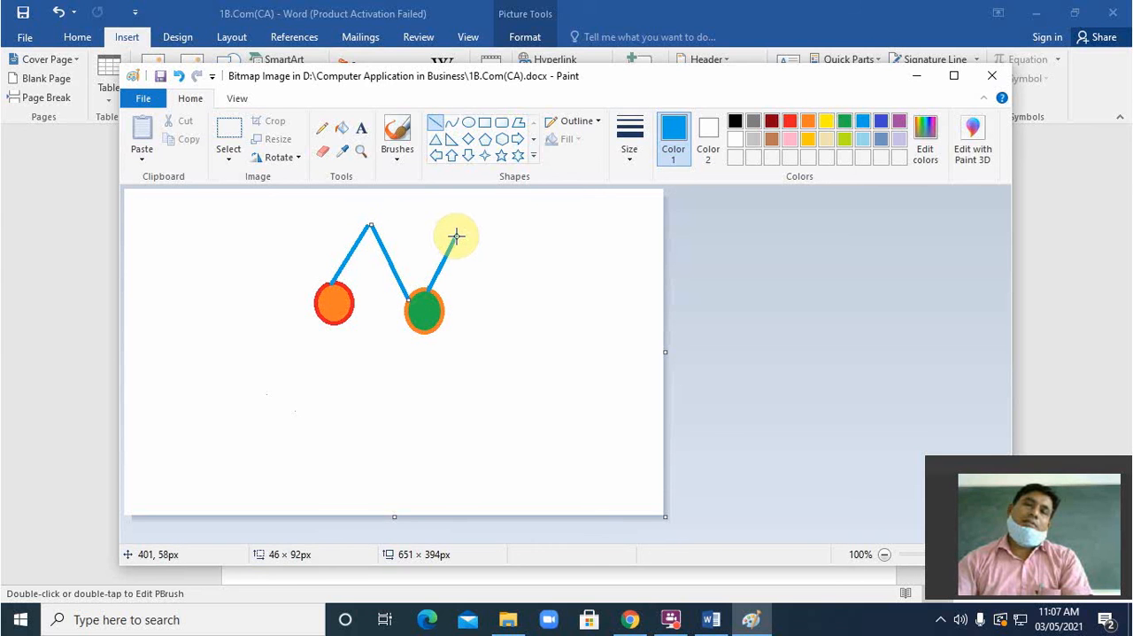
pyautogui.moveTo(459, 233); pyautogui.dragTo(352, 292)
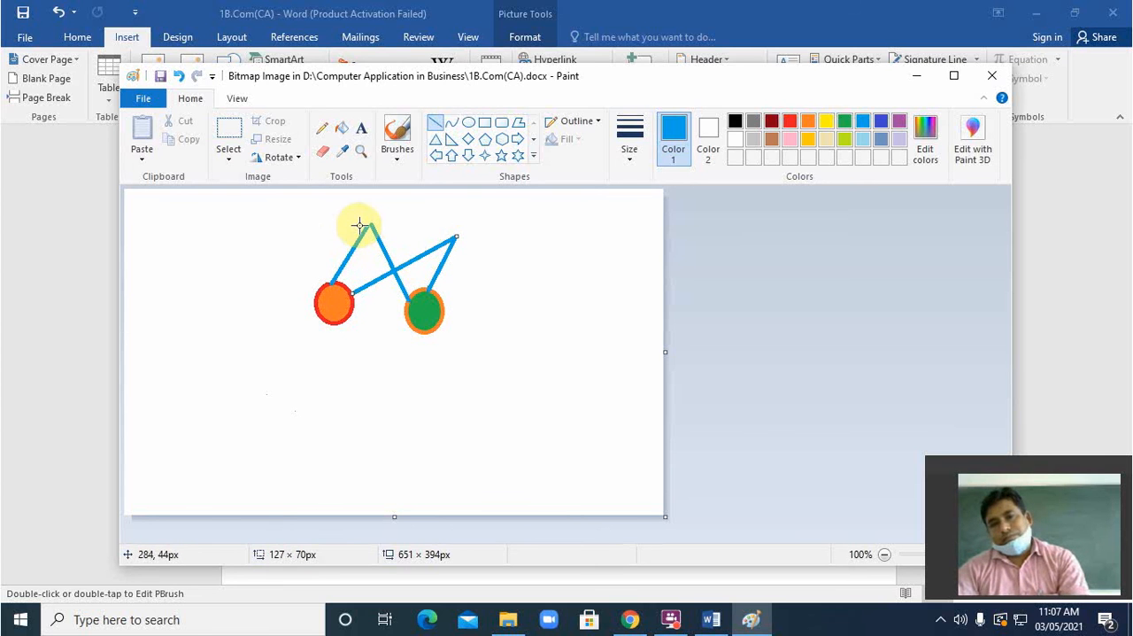
pyautogui.moveTo(370, 223); pyautogui.dragTo(457, 236)
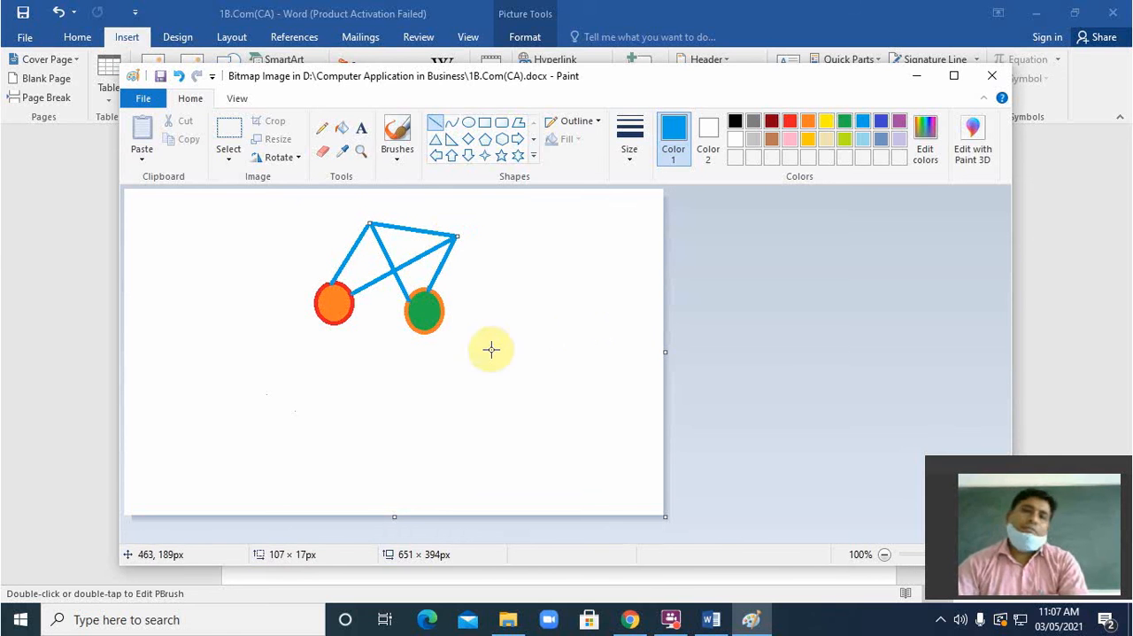
pyautogui.moveTo(333, 330); pyautogui.dragTo(361, 403)
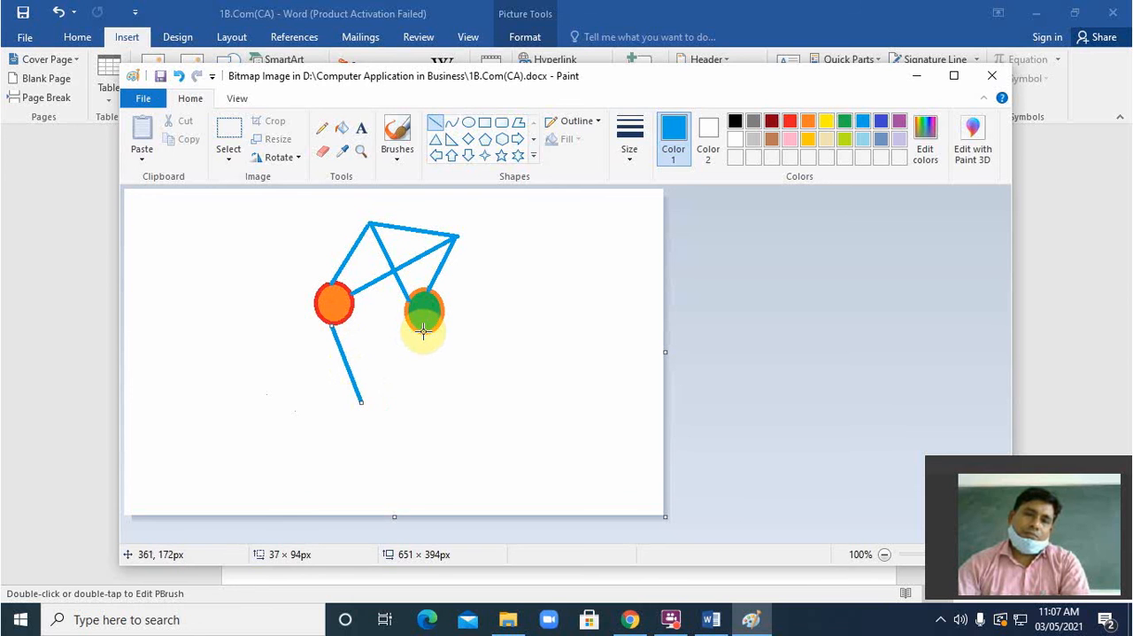
pyautogui.moveTo(423, 331); pyautogui.dragTo(358, 401)
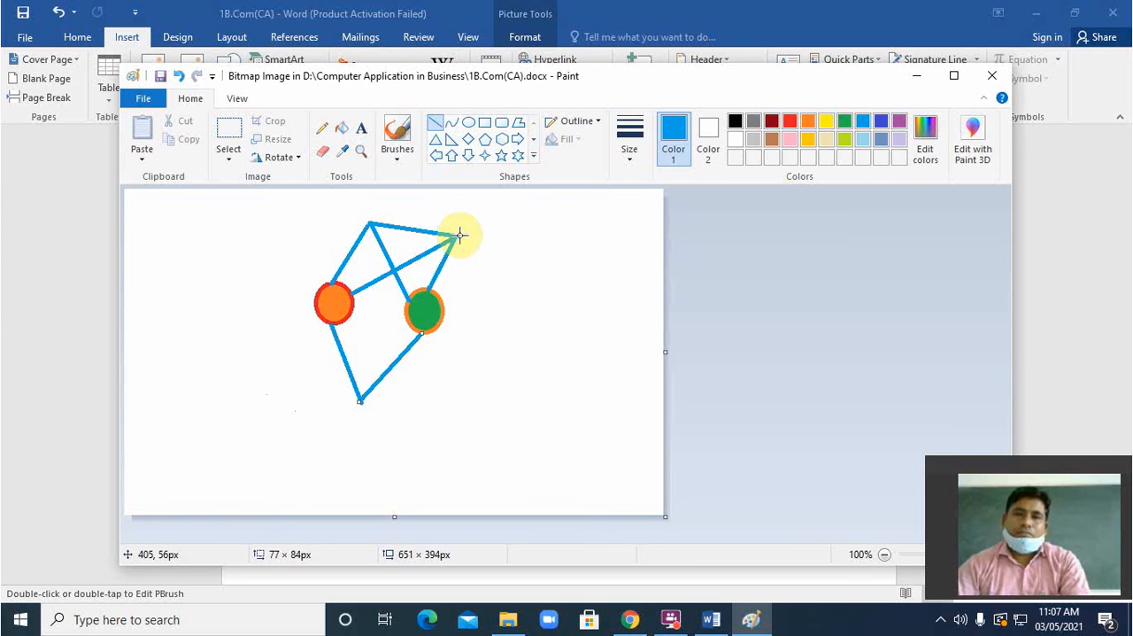
pyautogui.moveTo(459, 235)
pyautogui.mouseDown()
pyautogui.moveTo(469, 319)
pyautogui.moveTo(447, 310)
pyautogui.mouseUp()
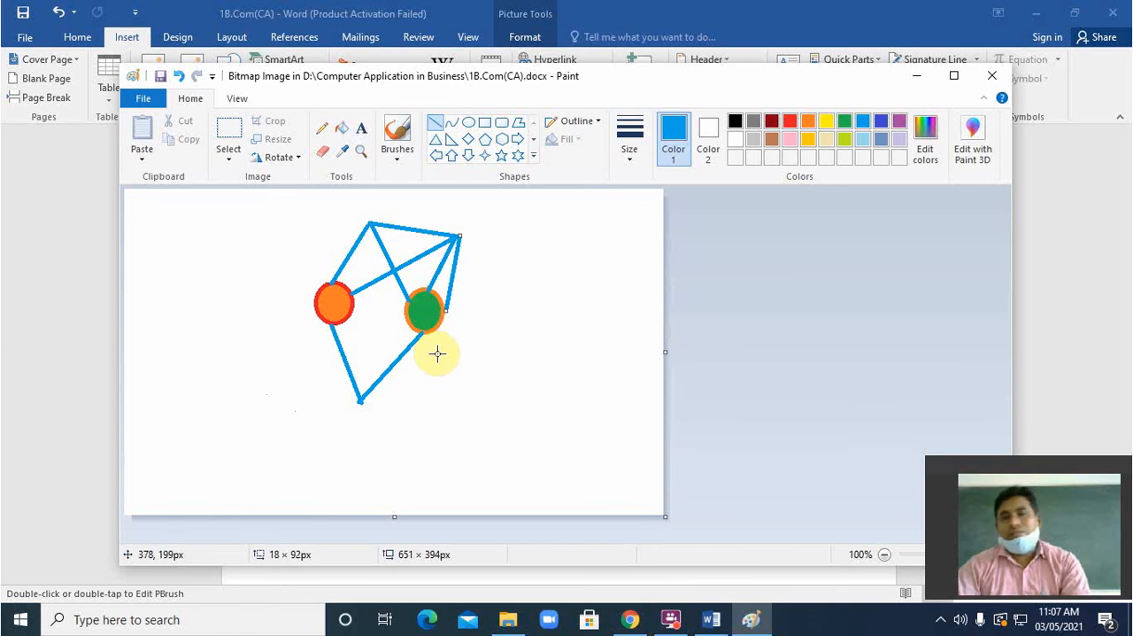
# Step: Undo all blue lines except the two rising from the tops of the ovals
pyautogui.hotkey('ctrl', 'z')
pyautogui.hotkey('ctrl', 'z')
pyautogui.hotkey('ctrl', 'z')
pyautogui.hotkey('ctrl', 'z')
pyautogui.hotkey('ctrl', 'z')
pyautogui.hotkey('ctrl', 'z')
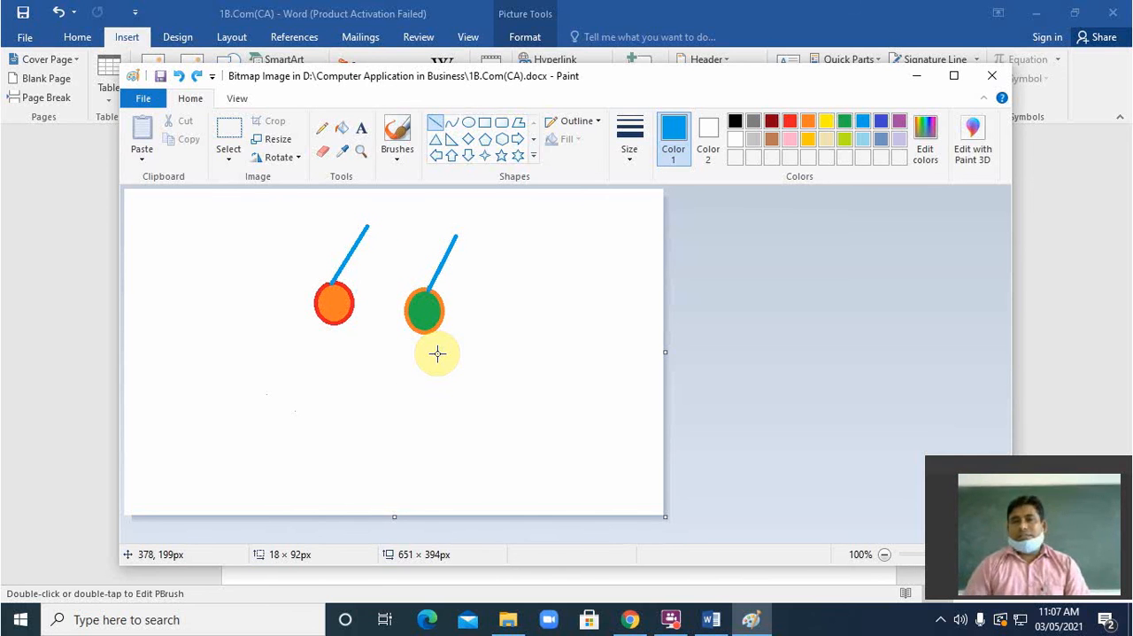
# Step: Return to the Word document and delete the embedded drawing
pyautogui.click(1067, 280)
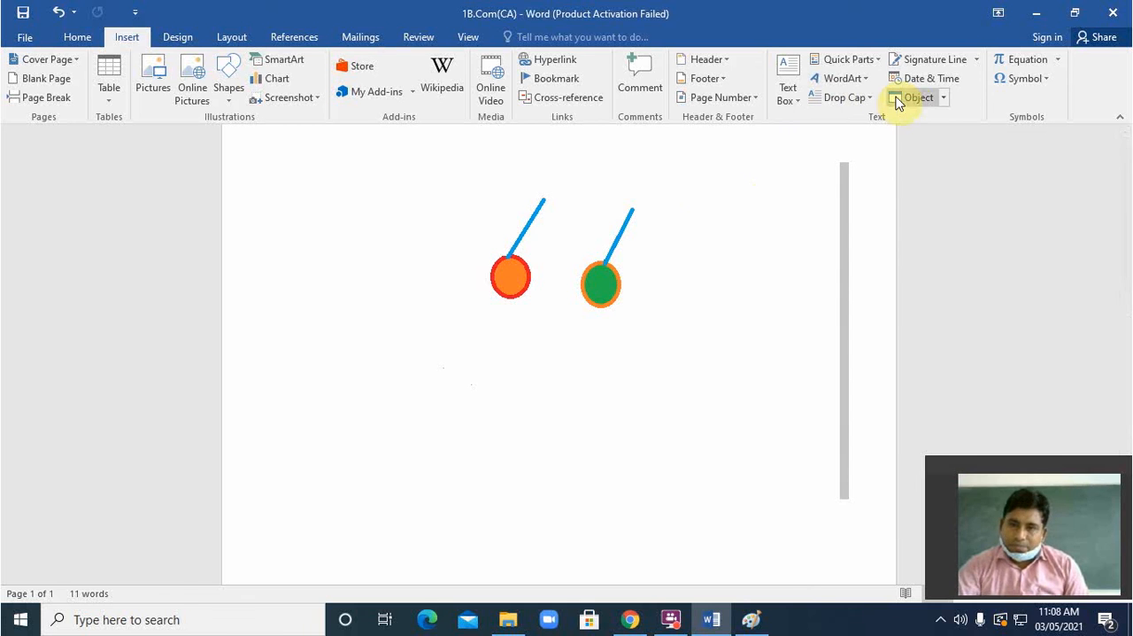
pyautogui.click(525, 288)
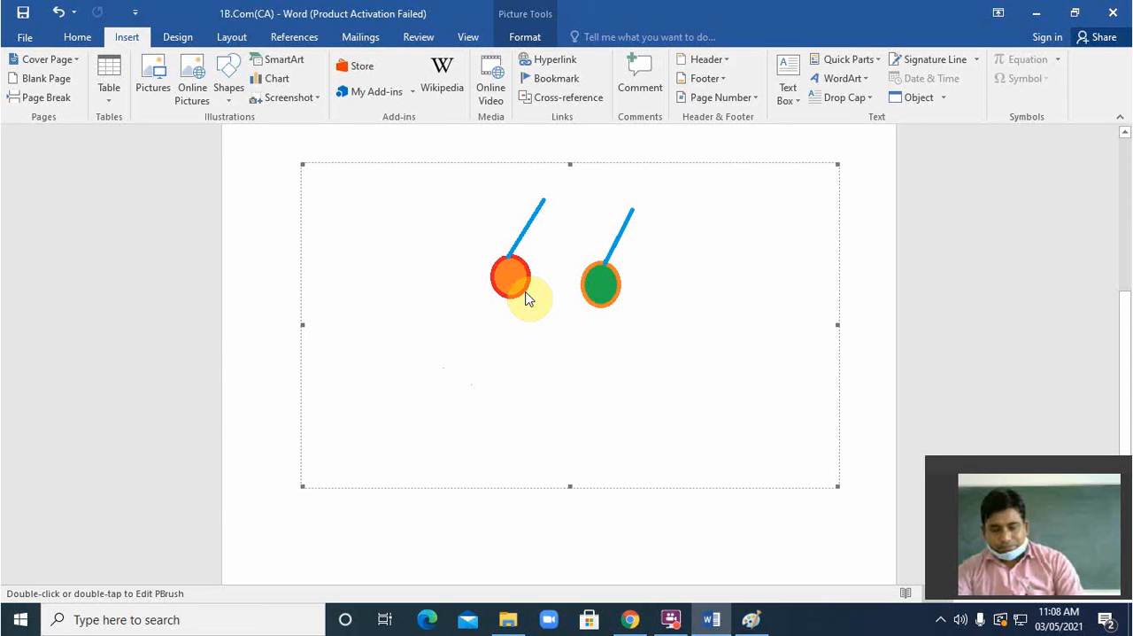
pyautogui.press('Delete')
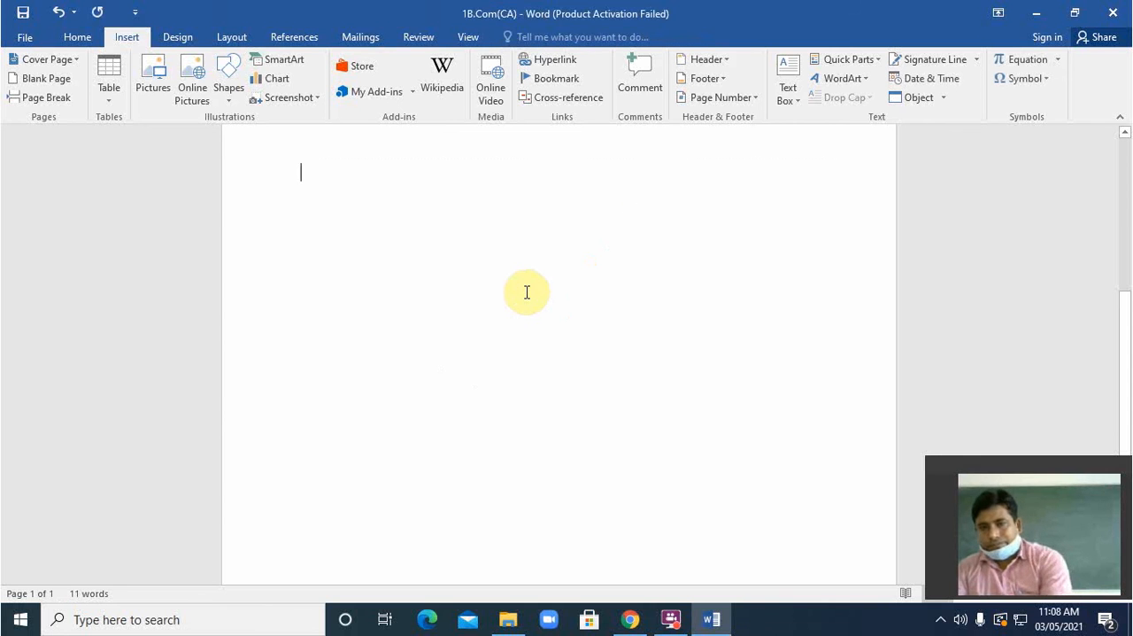
# Step: Insert a new Microsoft Excel 97-2003 Worksheet object at the empty line and dismiss the activation notice
pyautogui.click(944, 99)
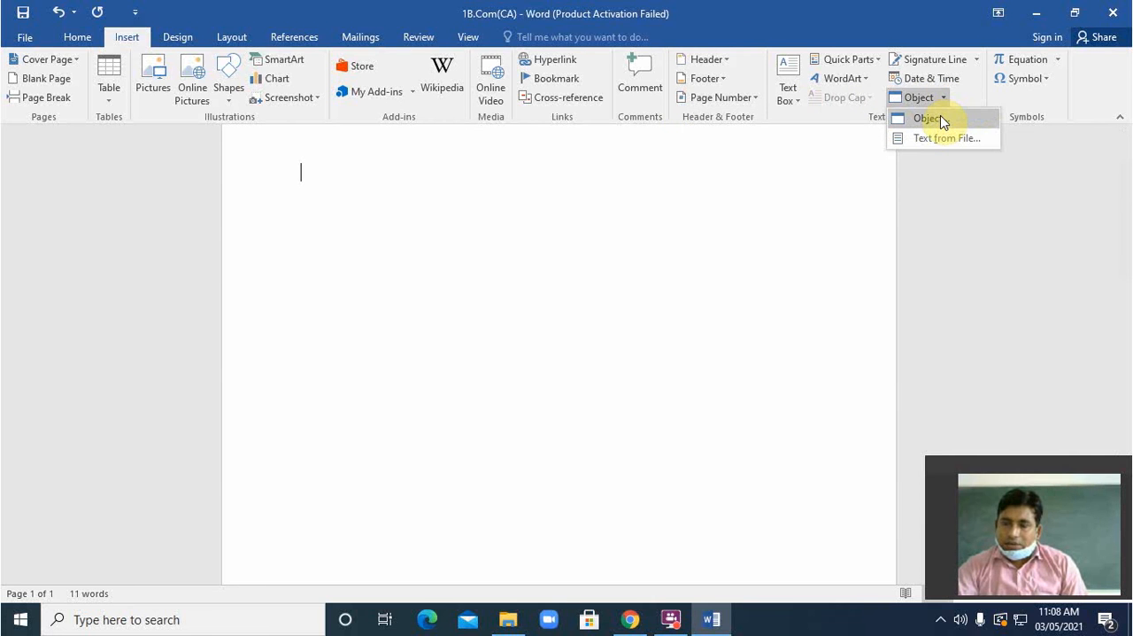
pyautogui.click(930, 119)
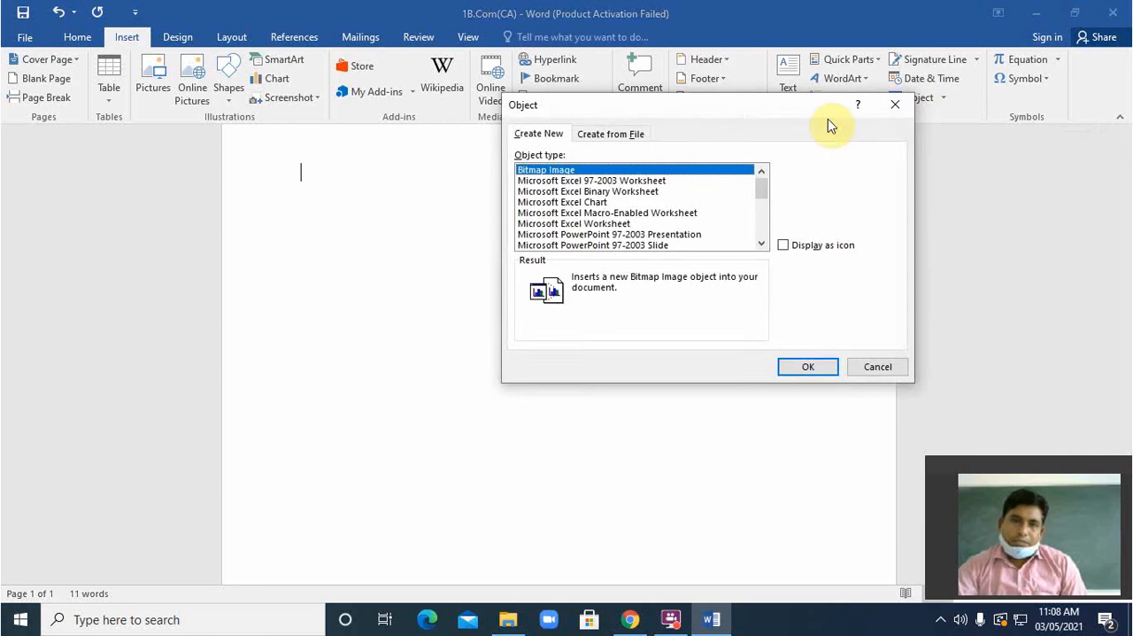
pyautogui.moveTo(695, 104); pyautogui.dragTo(696, 122)
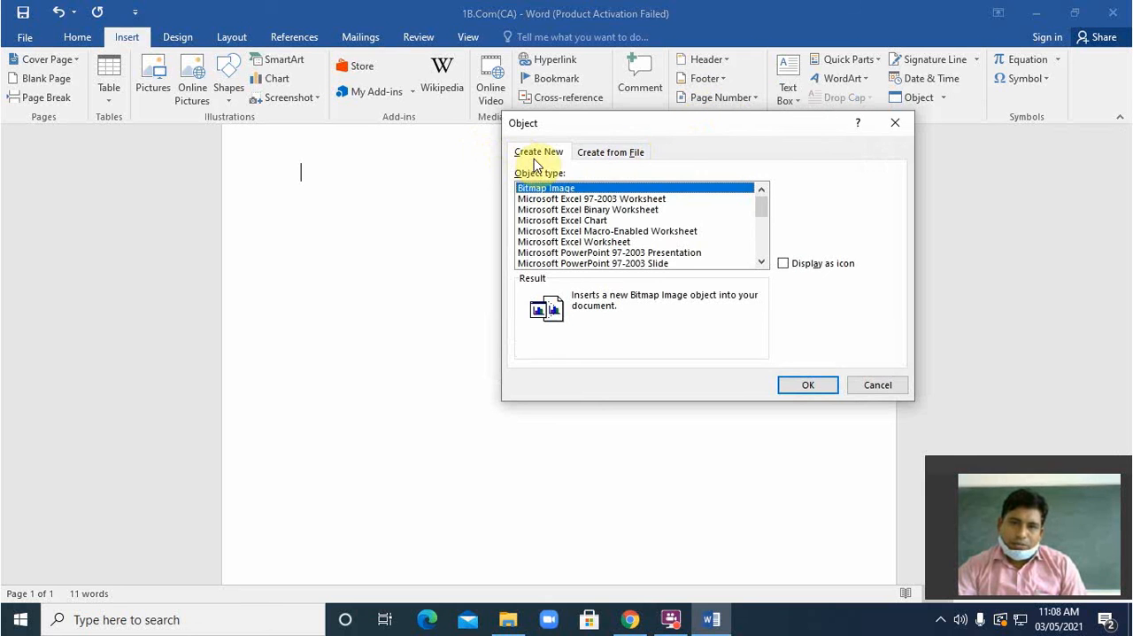
pyautogui.click(591, 156)
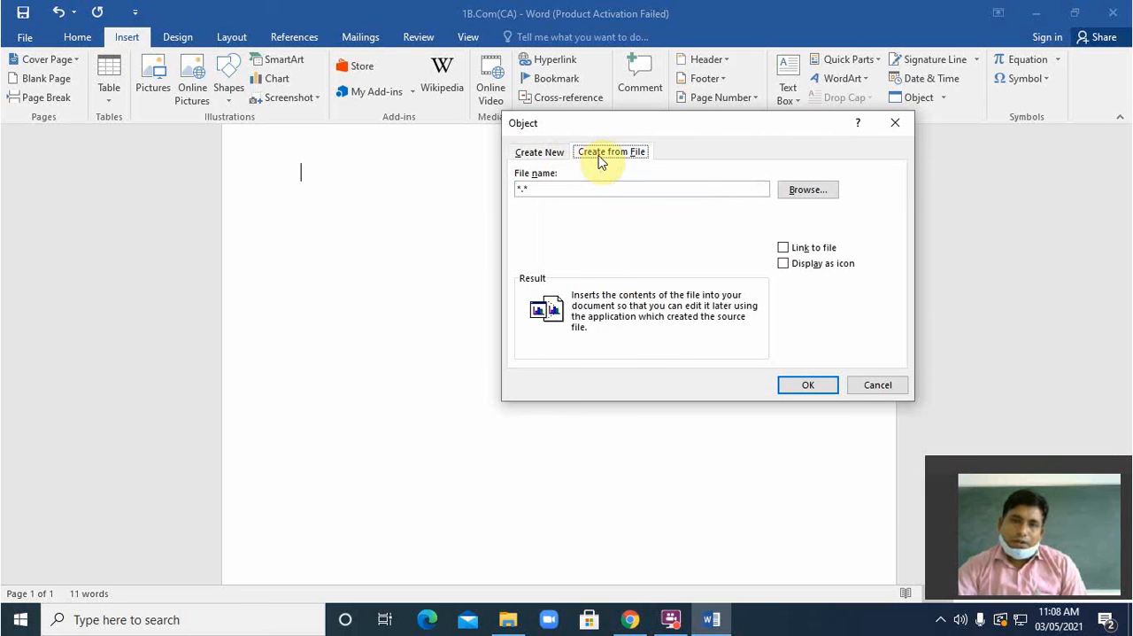
pyautogui.click(533, 155)
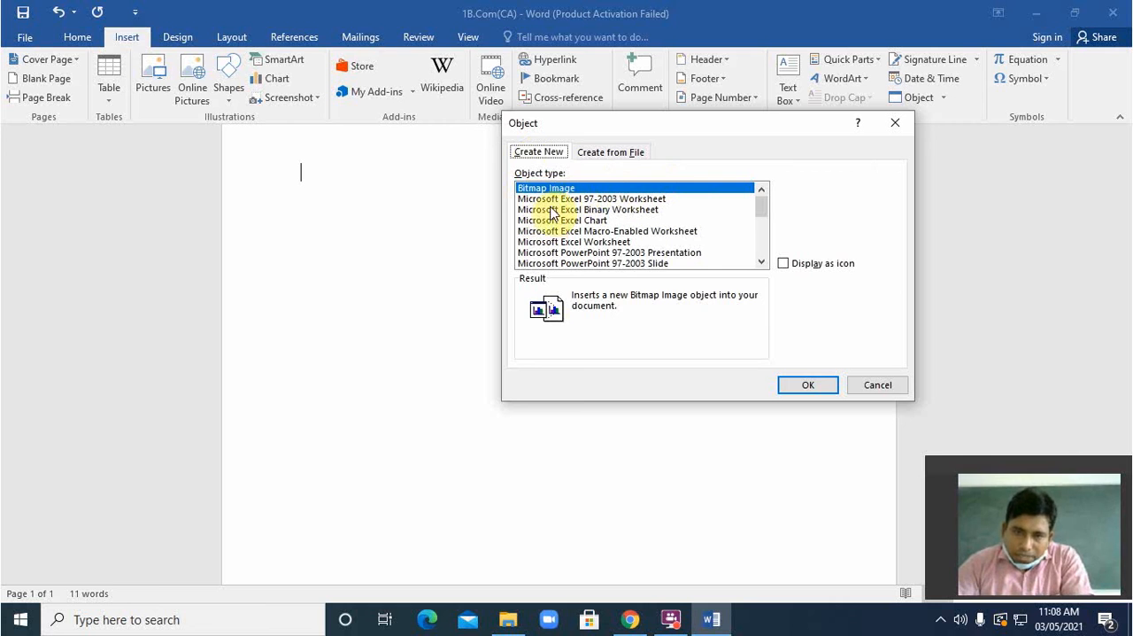
pyautogui.click(551, 200)
pyautogui.click(787, 381)
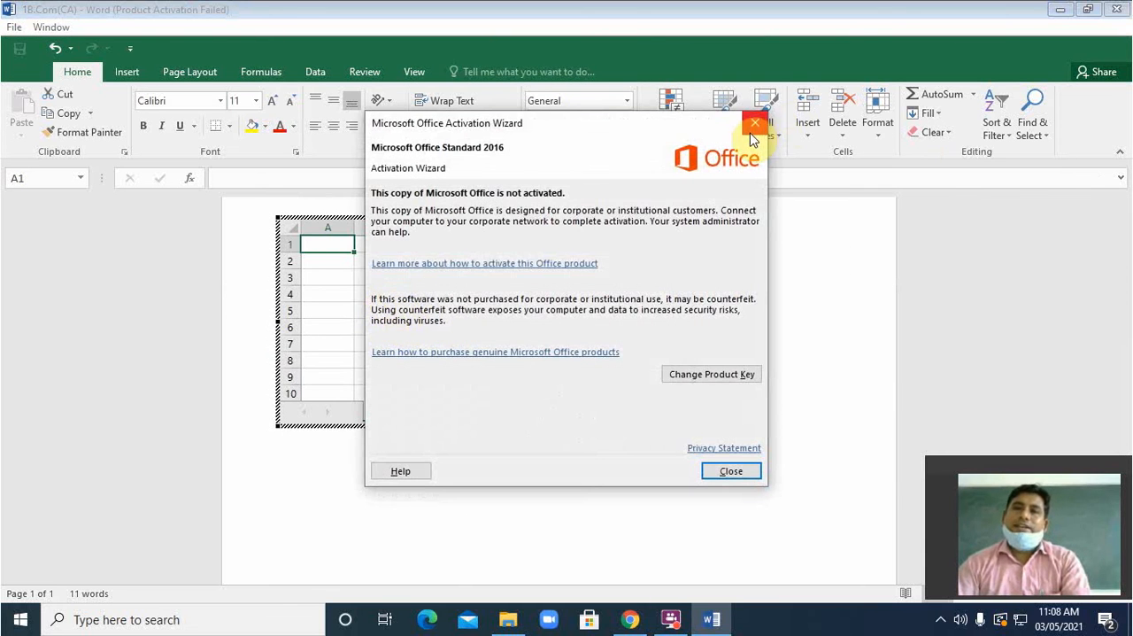
pyautogui.click(751, 128)
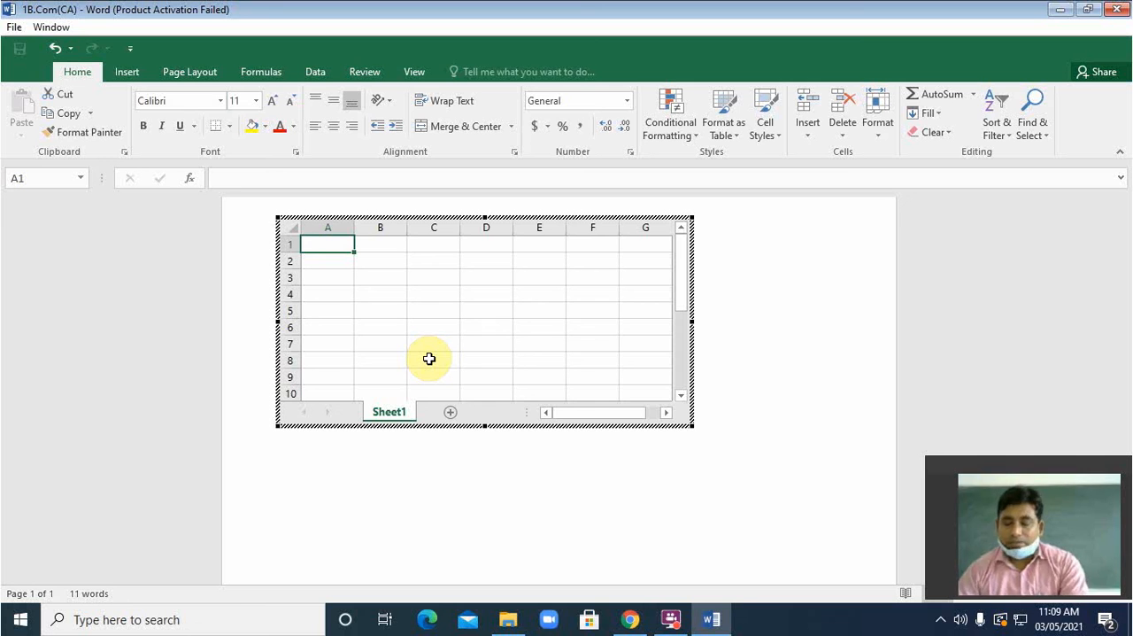
# Step: Enter the headings Sn, S_NAME, CLASS and Mobile in cells A1 to D1 of the embedded worksheet and return to the document
pyautogui.write('Sn')
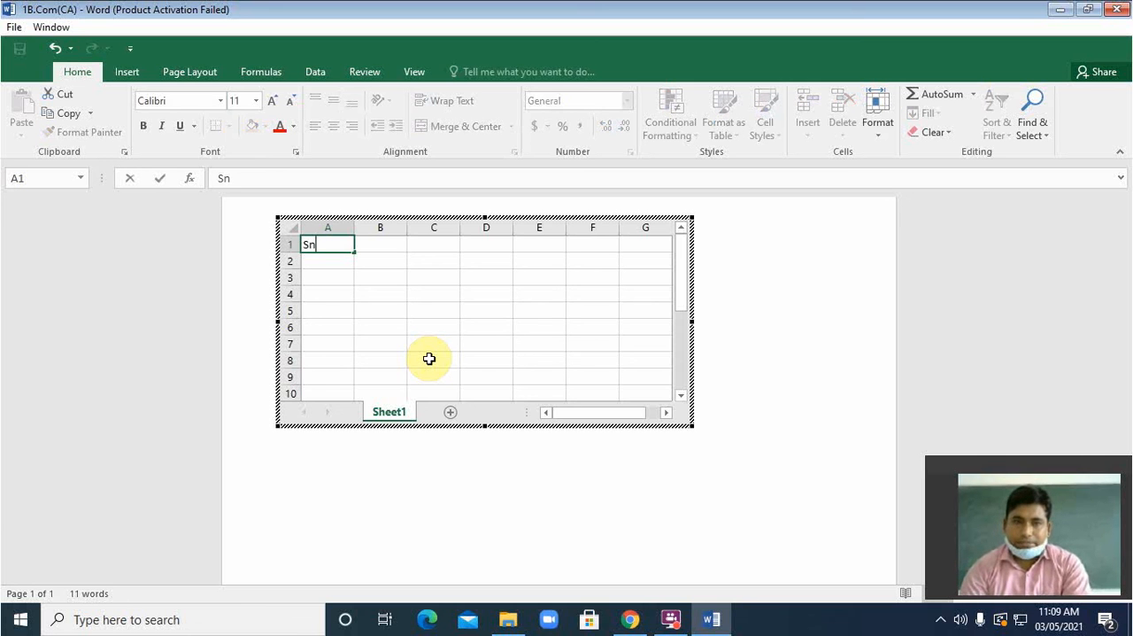
pyautogui.press('Tab')
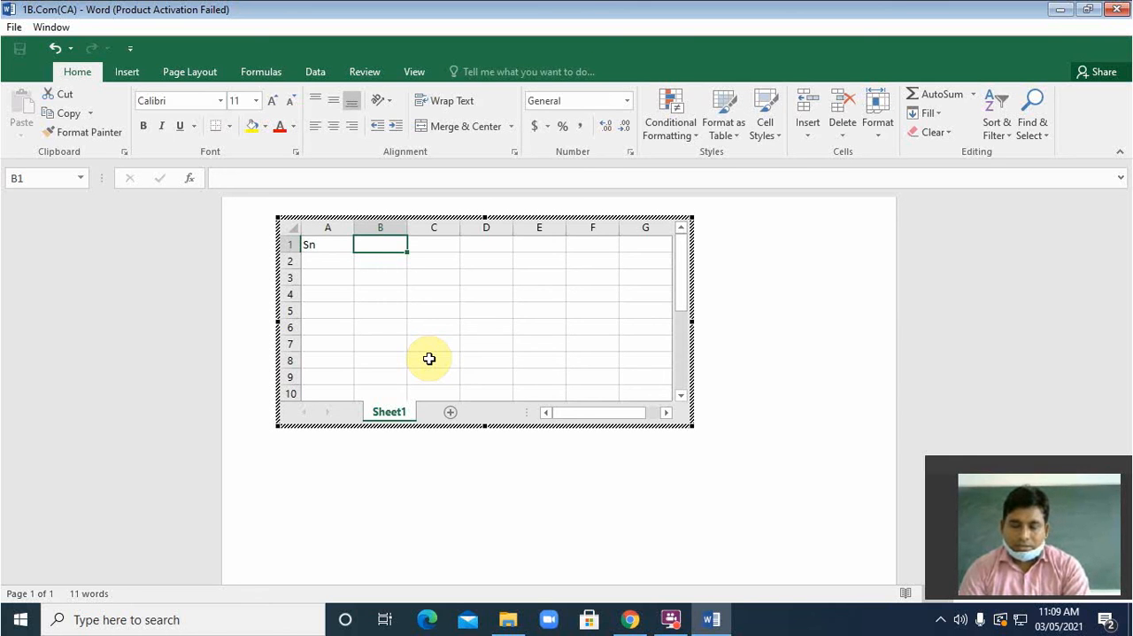
pyautogui.press('Left')
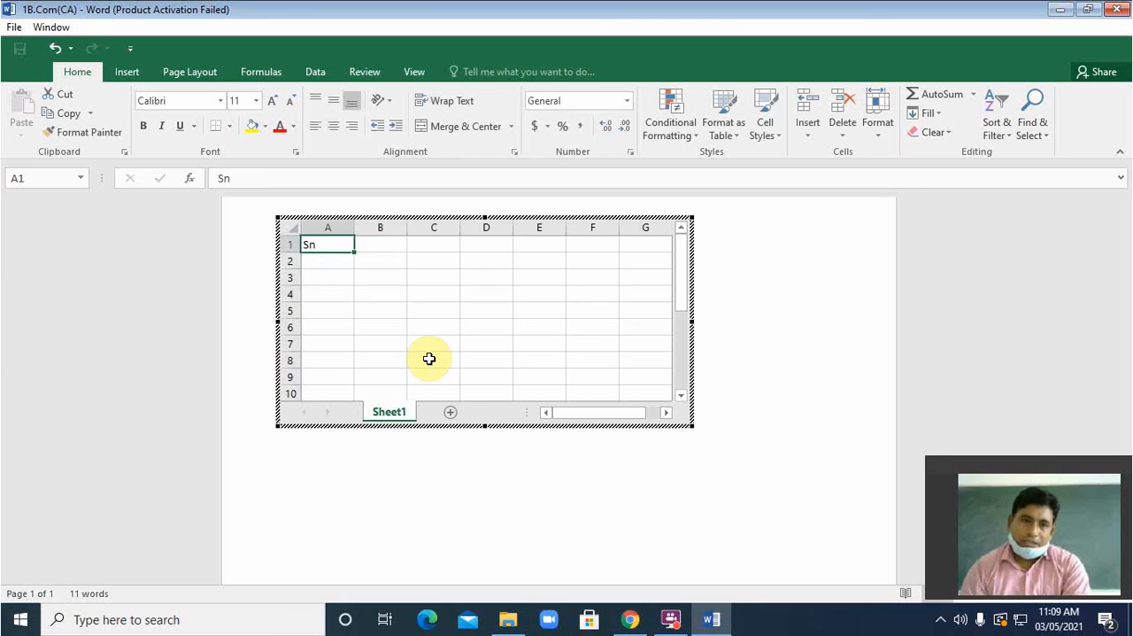
pyautogui.press('Right')
pyautogui.write('S')
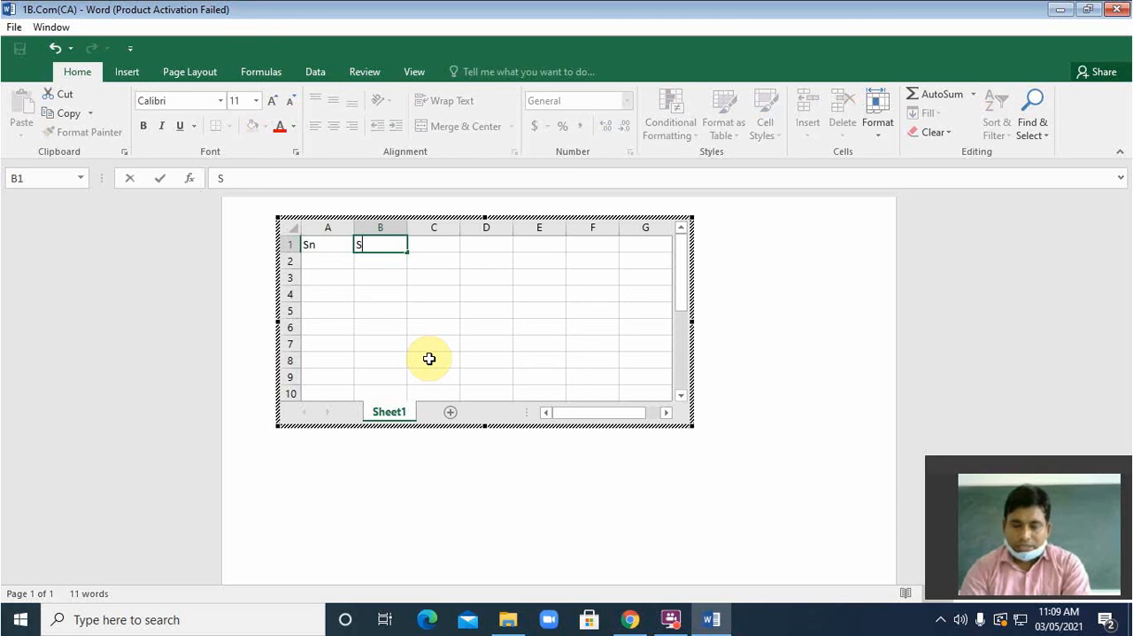
pyautogui.write('_NAME')
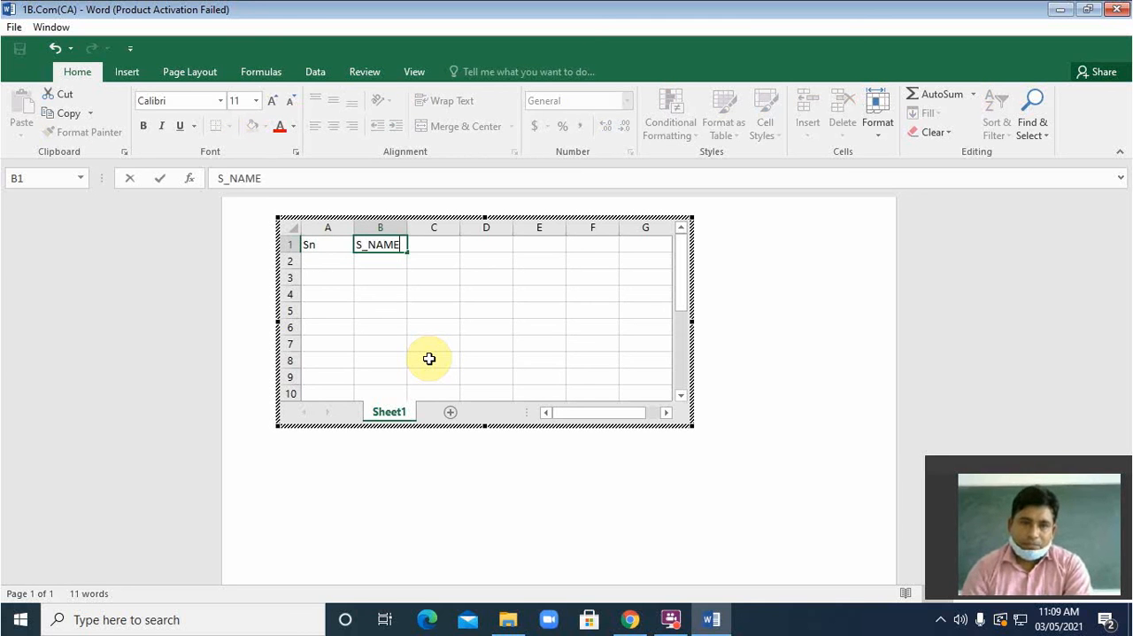
pyautogui.press('Right')
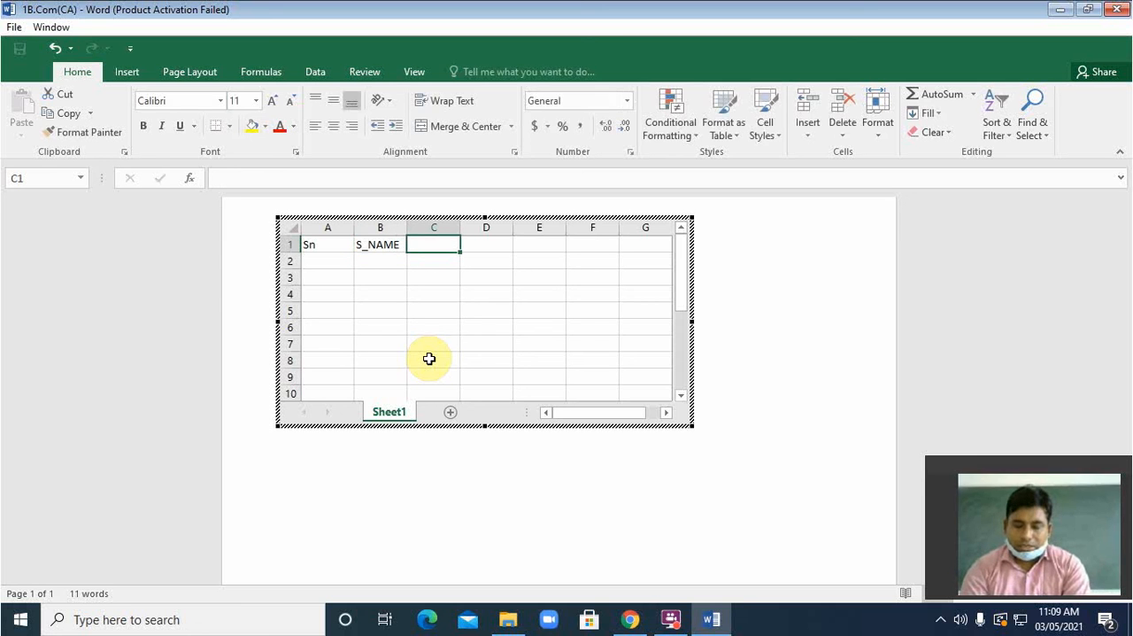
pyautogui.write('CLASS')
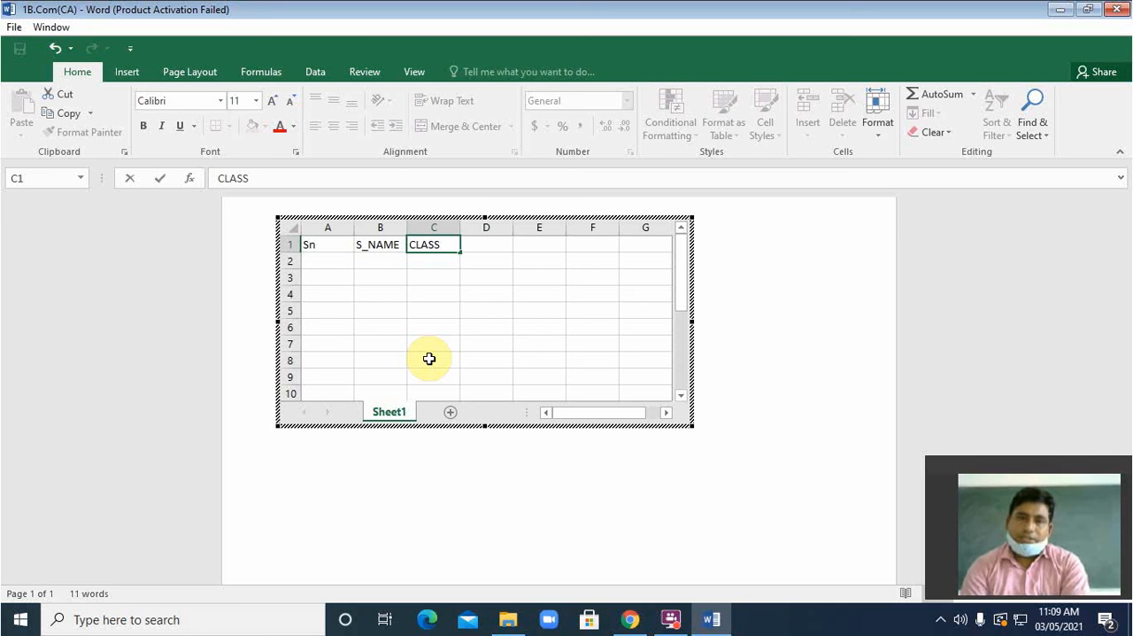
pyautogui.press('Right')
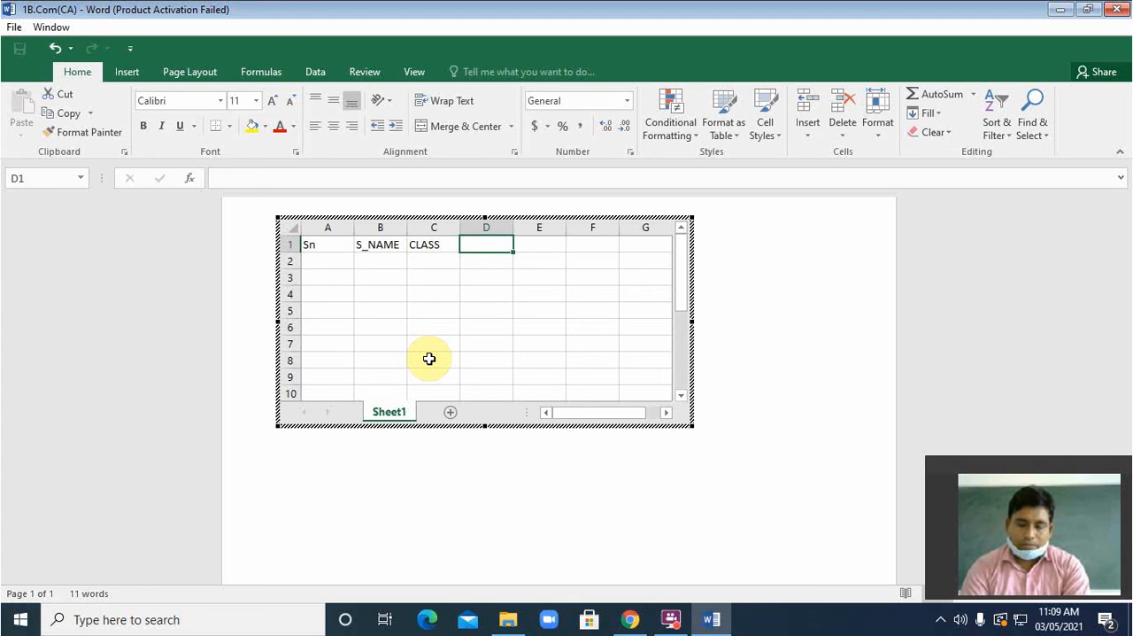
pyautogui.write('MO')
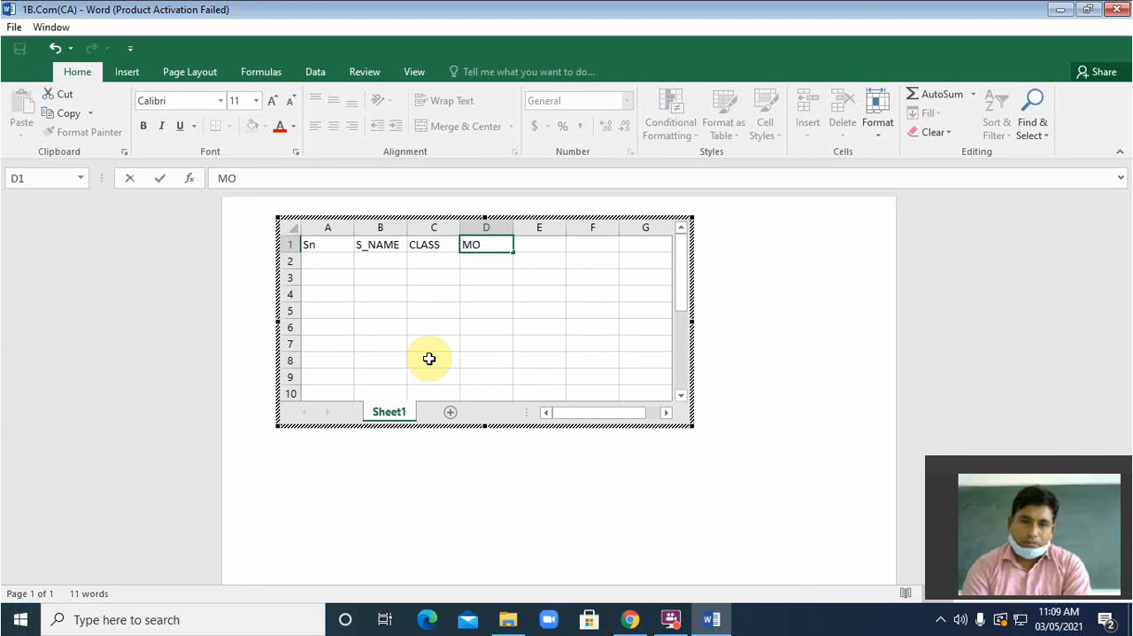
pyautogui.write('bile')
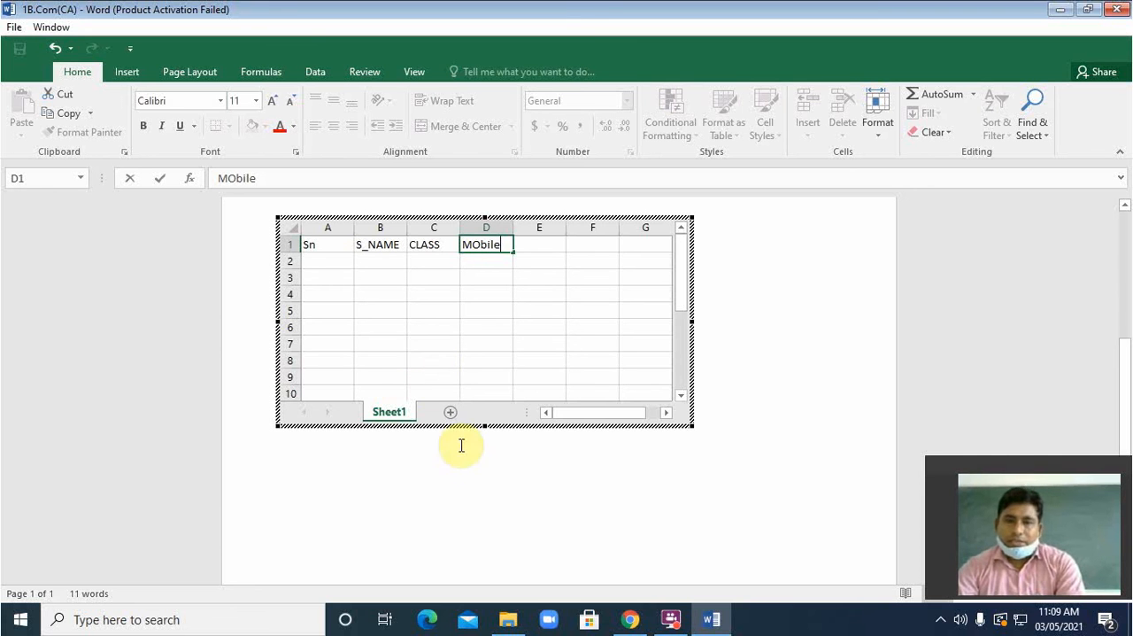
pyautogui.click(471, 472)
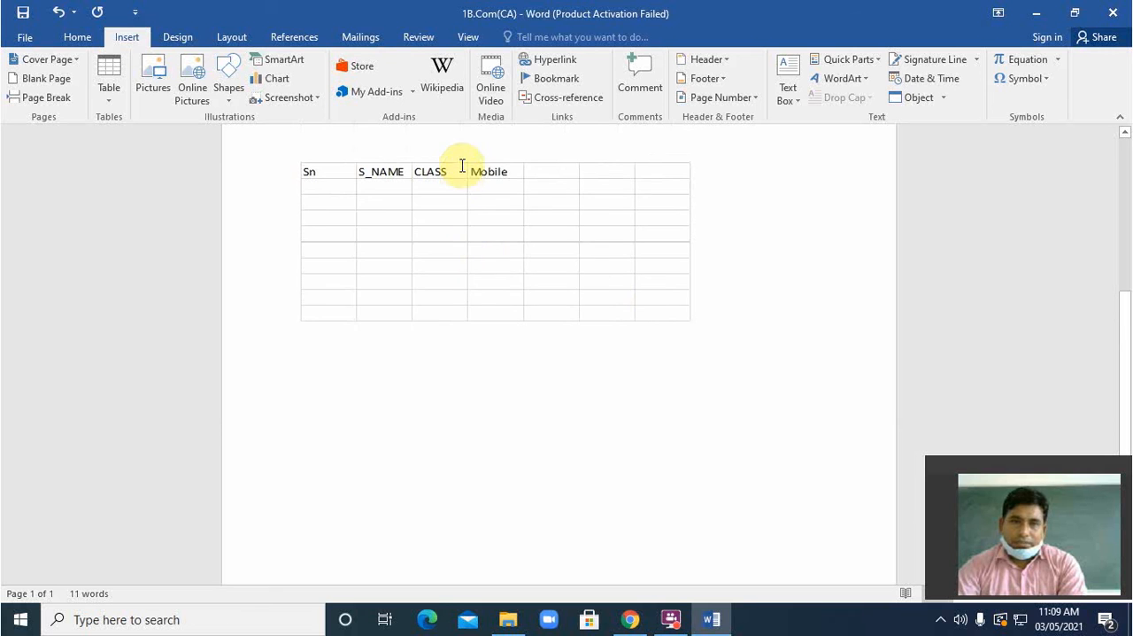
pyautogui.scroll(2, 749, 370)
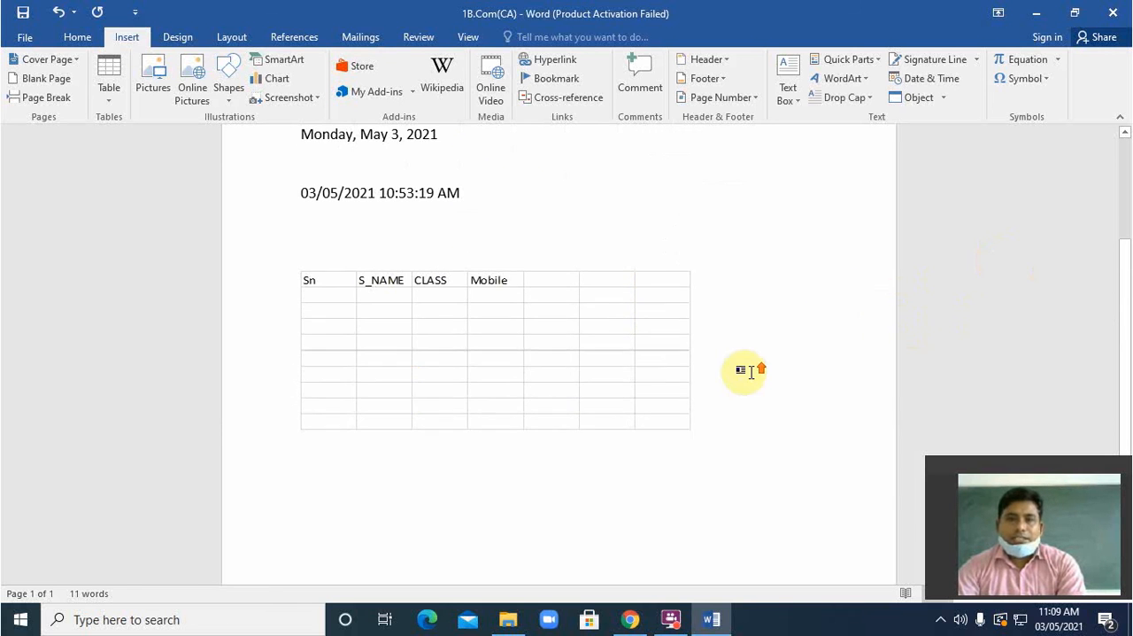
# Step: Open the embedded worksheet for editing and give heading cells A1 to D1 a yellow fill and red font colour
pyautogui.click(364, 334)
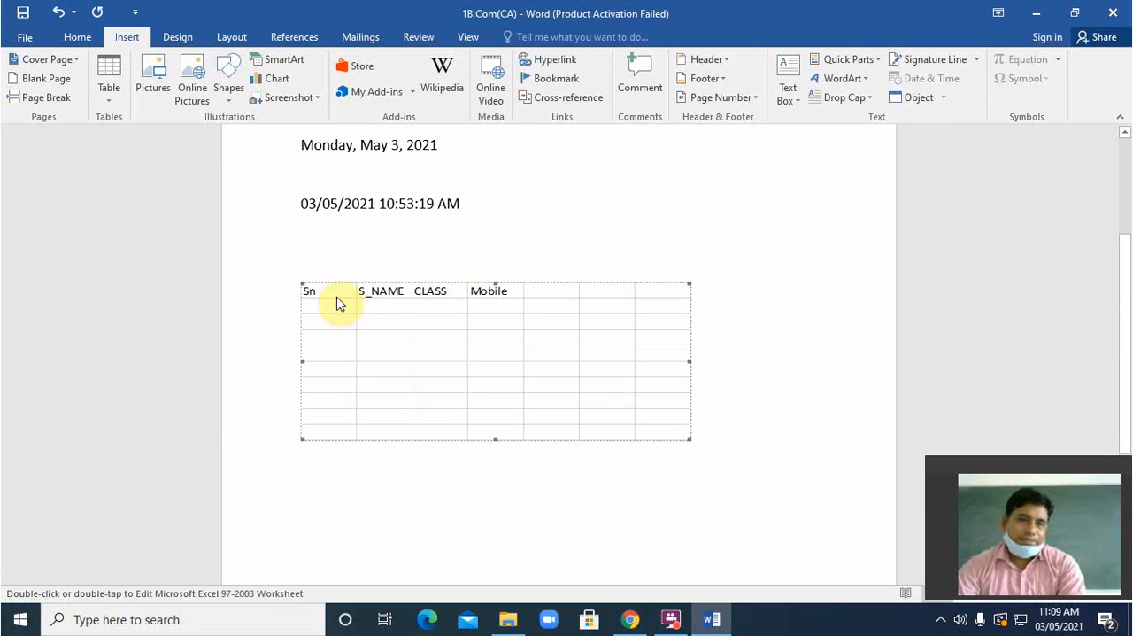
pyautogui.doubleClick(336, 296)
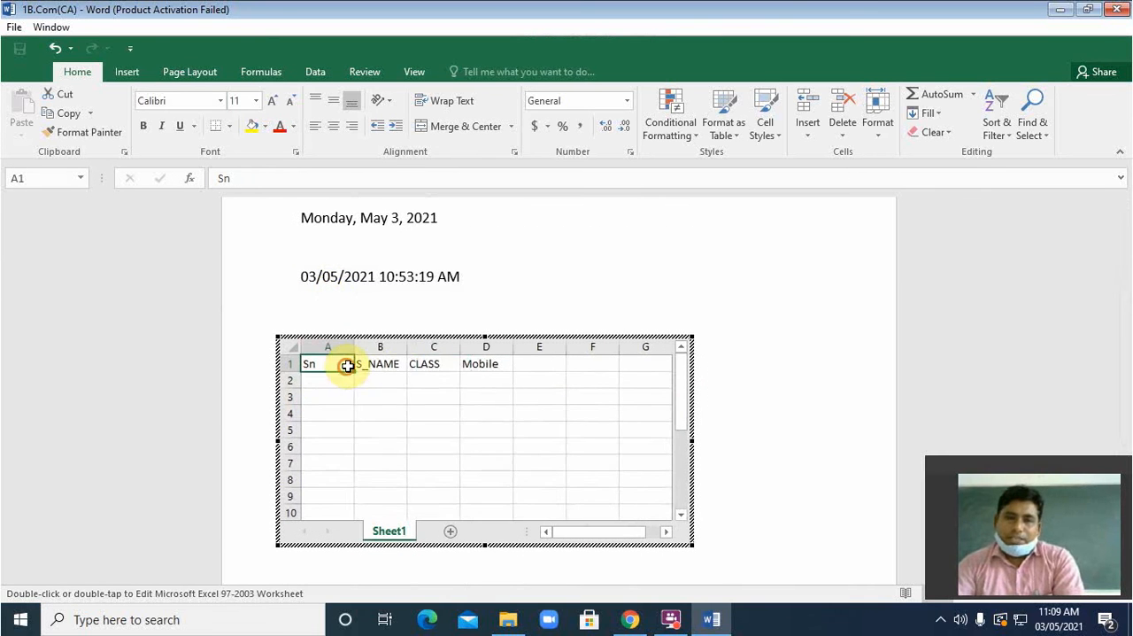
pyautogui.moveTo(347, 365); pyautogui.dragTo(484, 368)
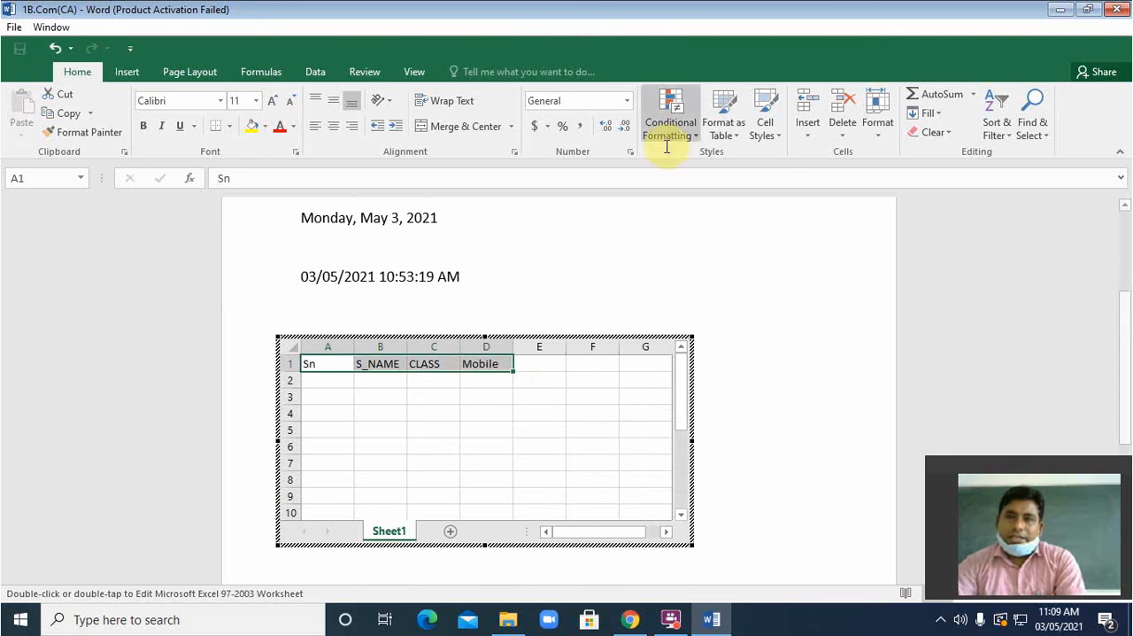
pyautogui.click(950, 135)
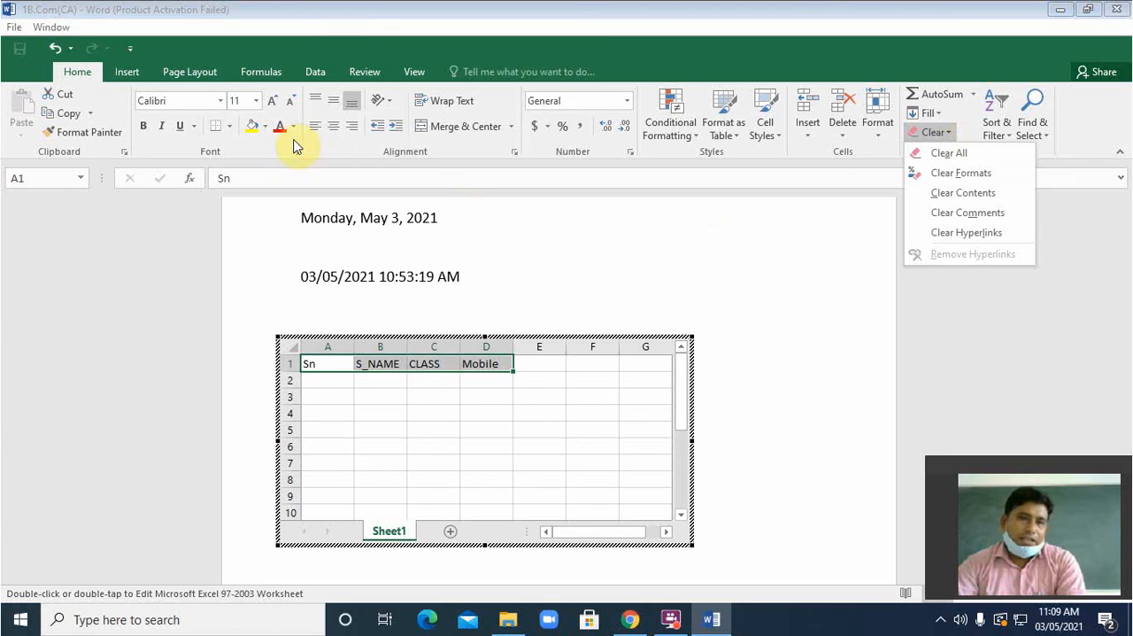
pyautogui.click(253, 129)
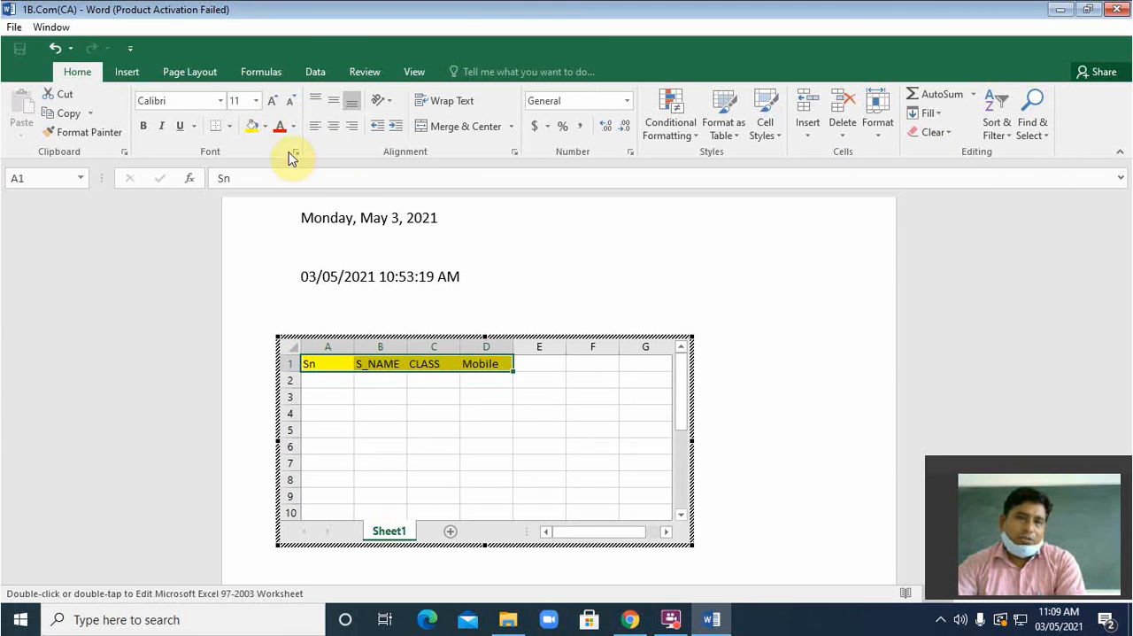
pyautogui.click(295, 129)
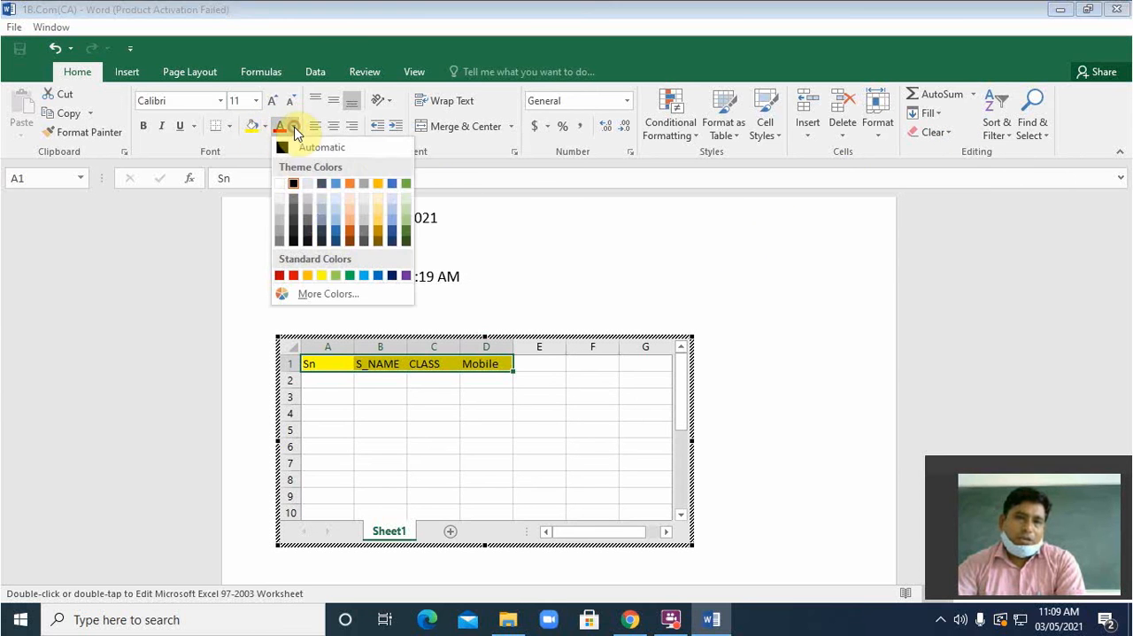
pyautogui.click(293, 276)
pyautogui.click(377, 446)
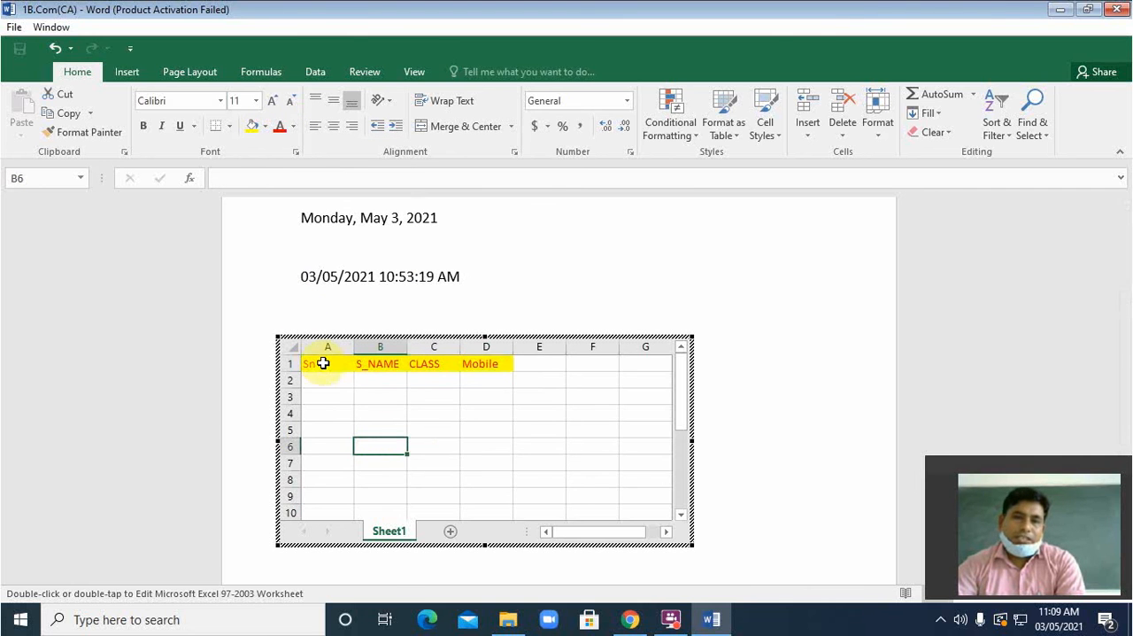
# Step: Set the font of the headings in A1 to D1 to Arial Black, size 20
pyautogui.moveTo(322, 363); pyautogui.dragTo(478, 363)
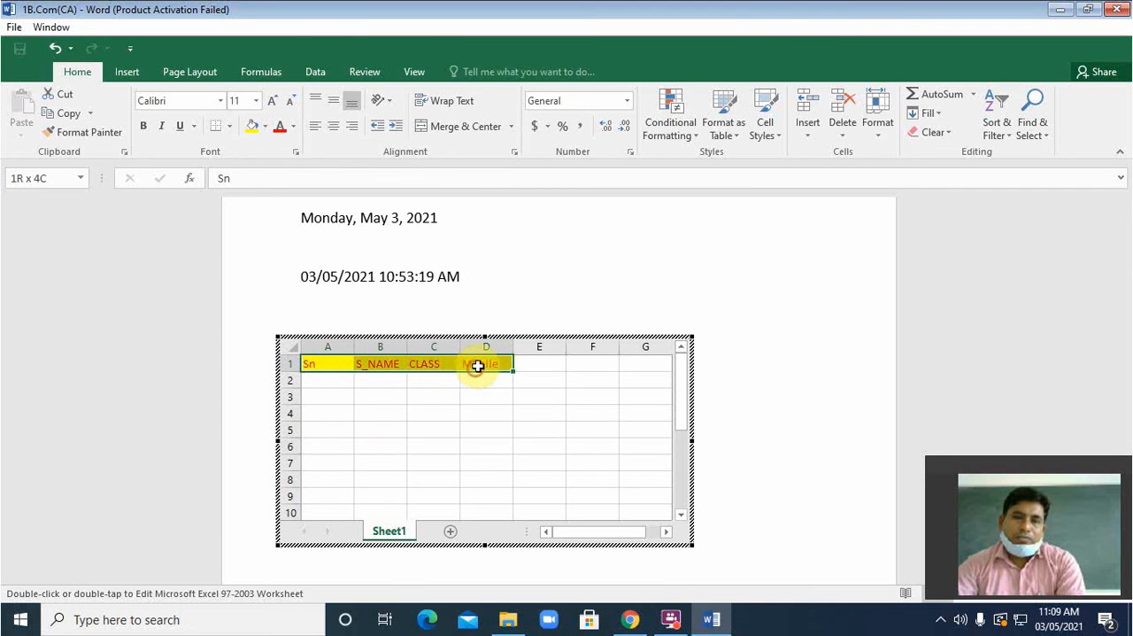
pyautogui.click(219, 100)
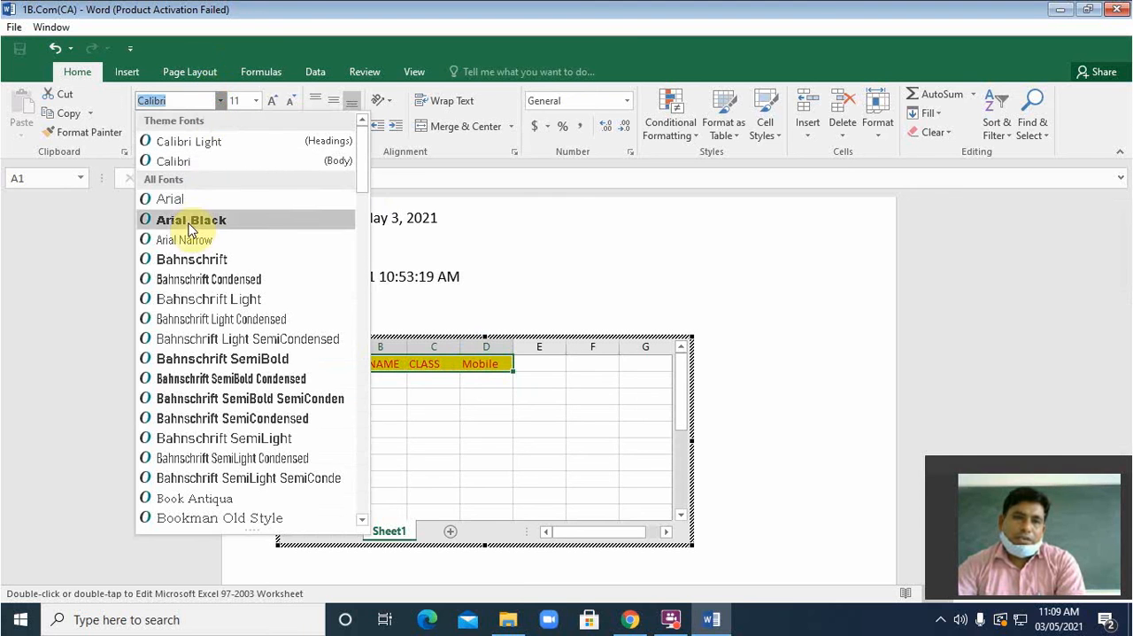
pyautogui.click(172, 218)
pyautogui.click(256, 101)
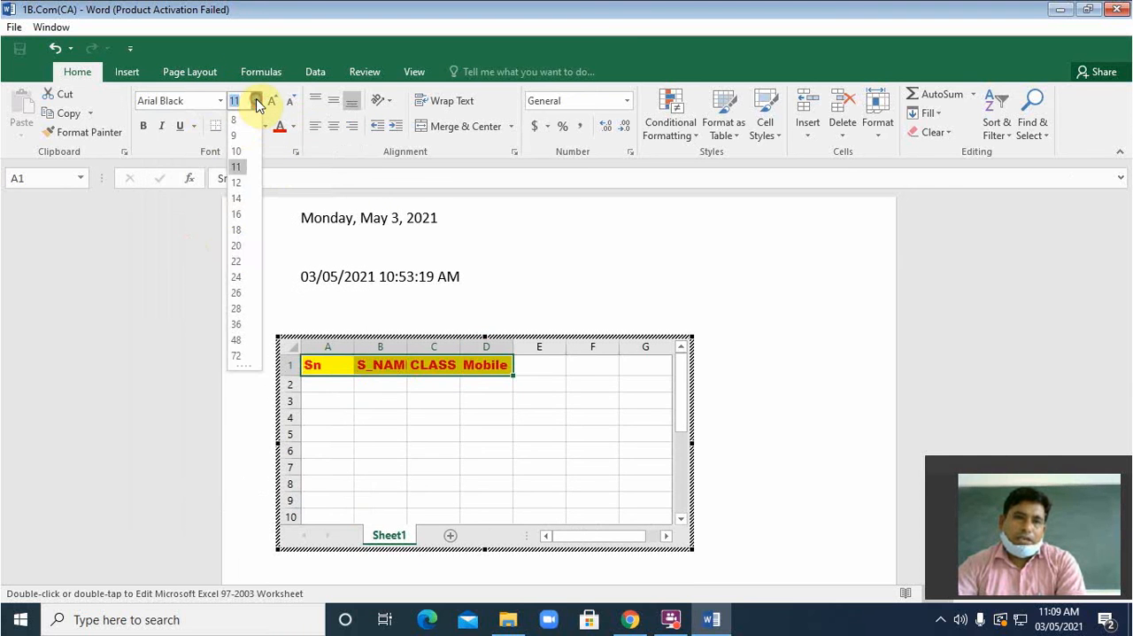
pyautogui.click(234, 253)
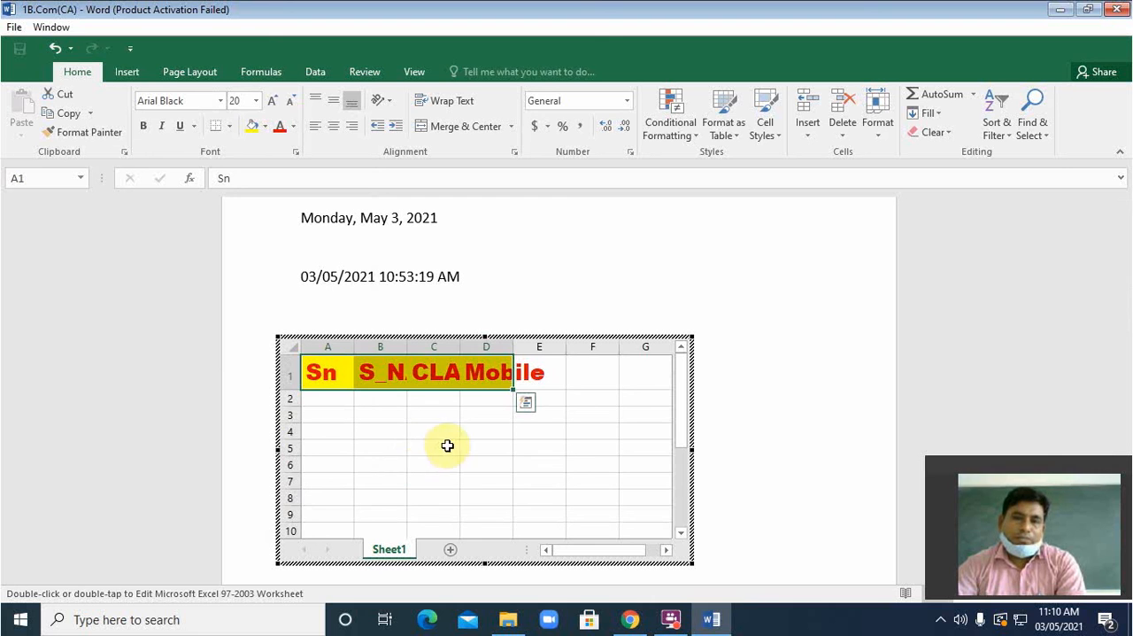
# Step: Widen columns B, C and D to fit their headings and return to the Word document
pyautogui.click(440, 447)
pyautogui.moveTo(406, 346); pyautogui.dragTo(562, 346)
pyautogui.doubleClick(612, 348)
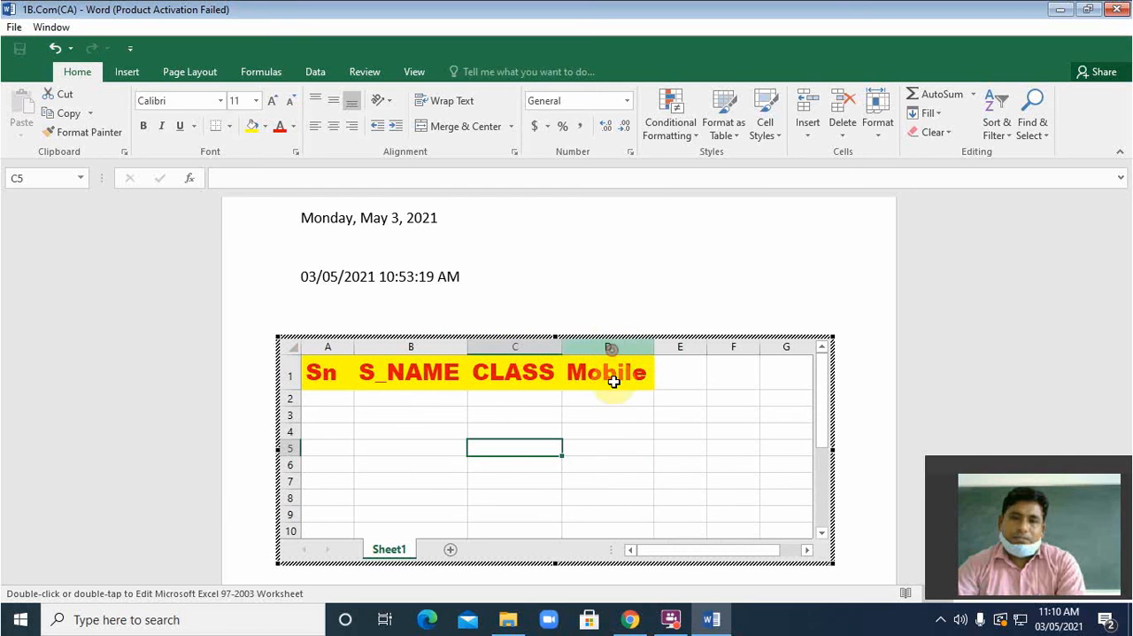
pyautogui.click(1009, 311)
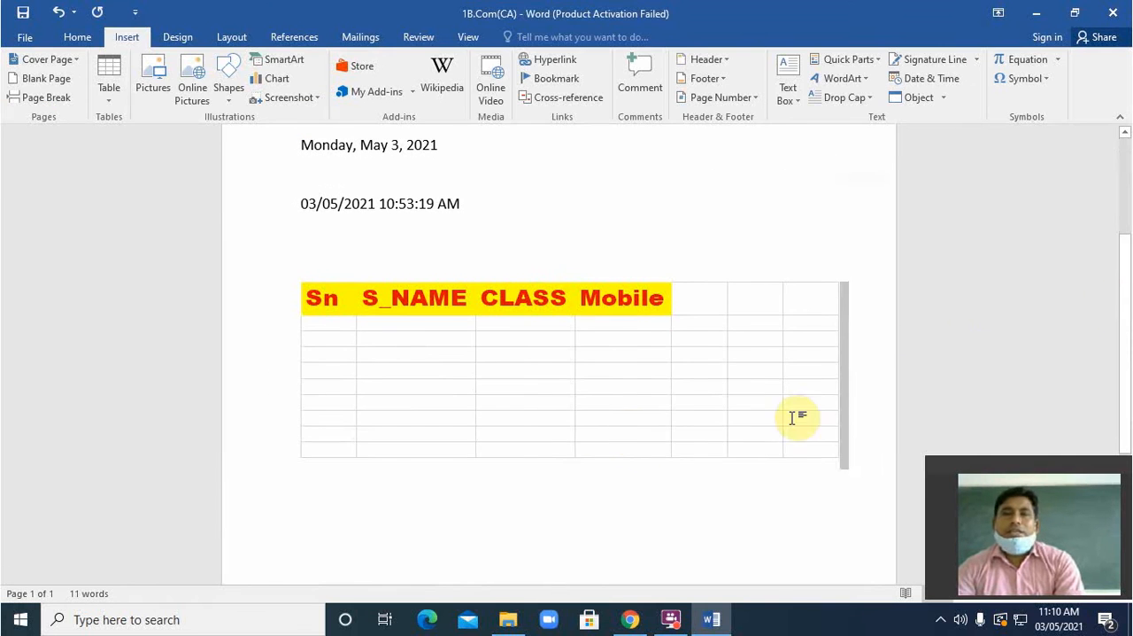
pyautogui.click(1084, 298)
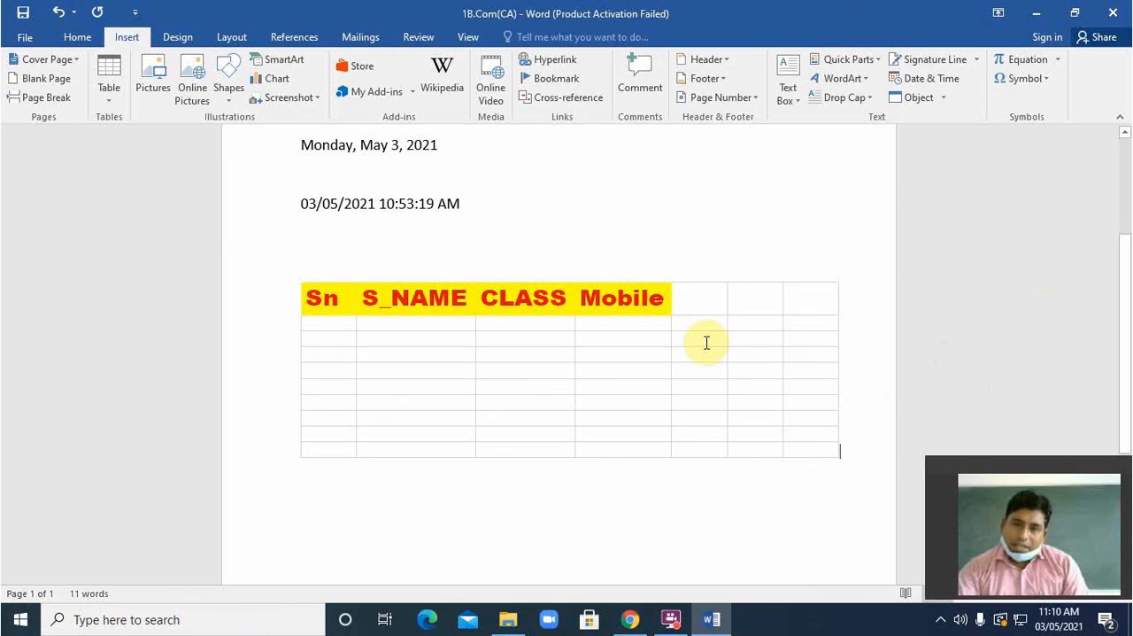
# Step: Reopen the embedded worksheet for editing, try to close the document and cancel the save prompt
pyautogui.click(695, 303)
pyautogui.doubleClick(696, 302)
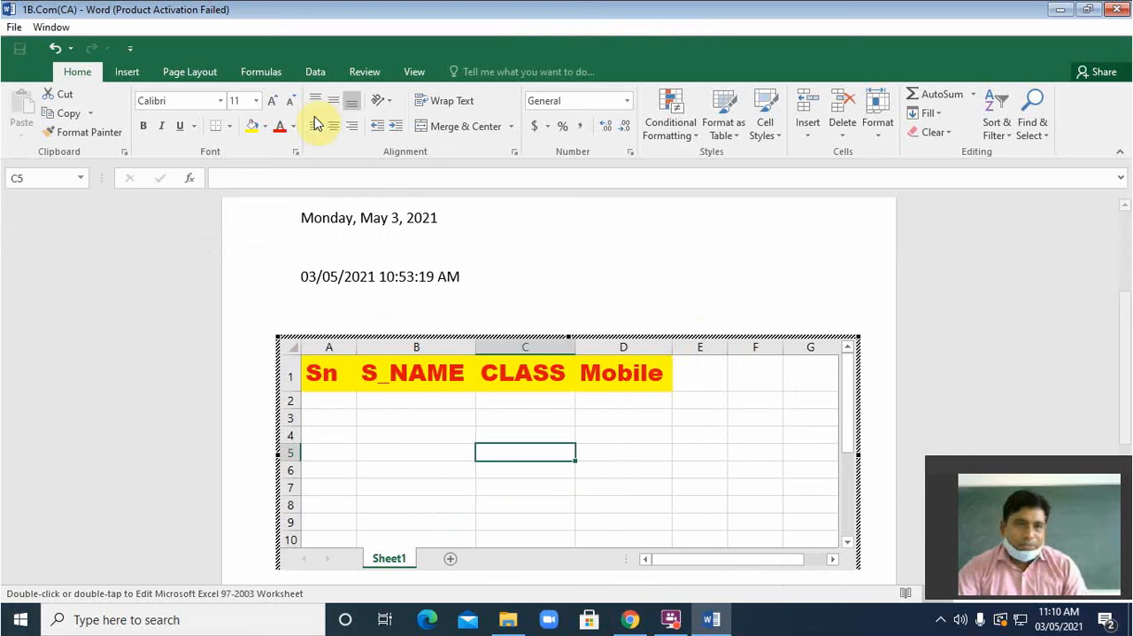
pyautogui.click(1117, 8)
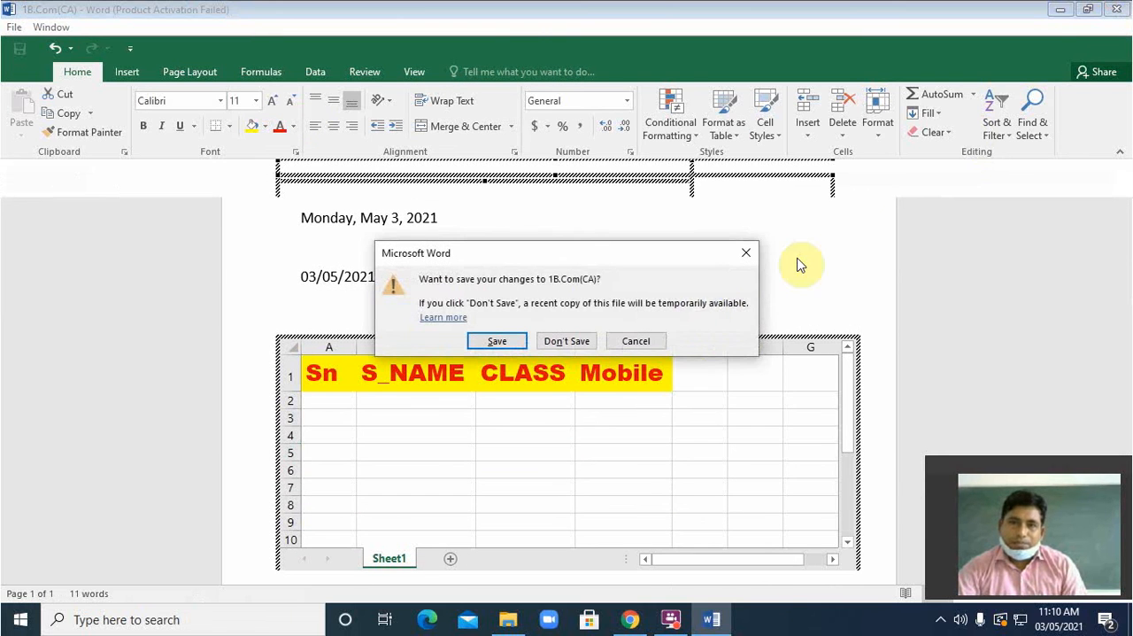
pyautogui.click(746, 253)
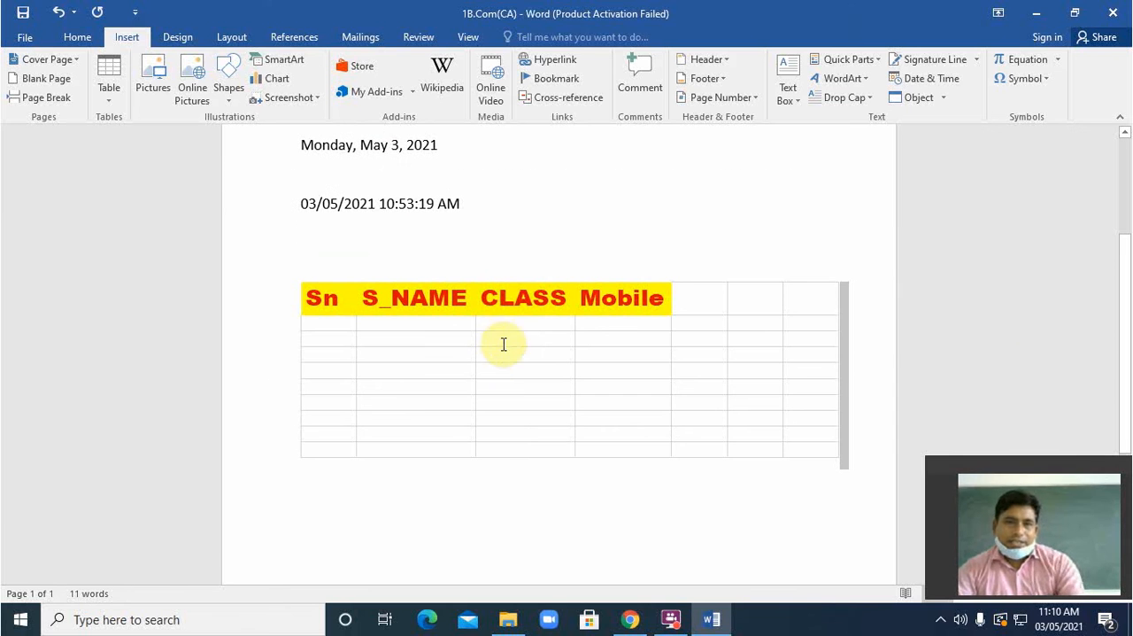
pyautogui.click(437, 349)
pyautogui.click(410, 527)
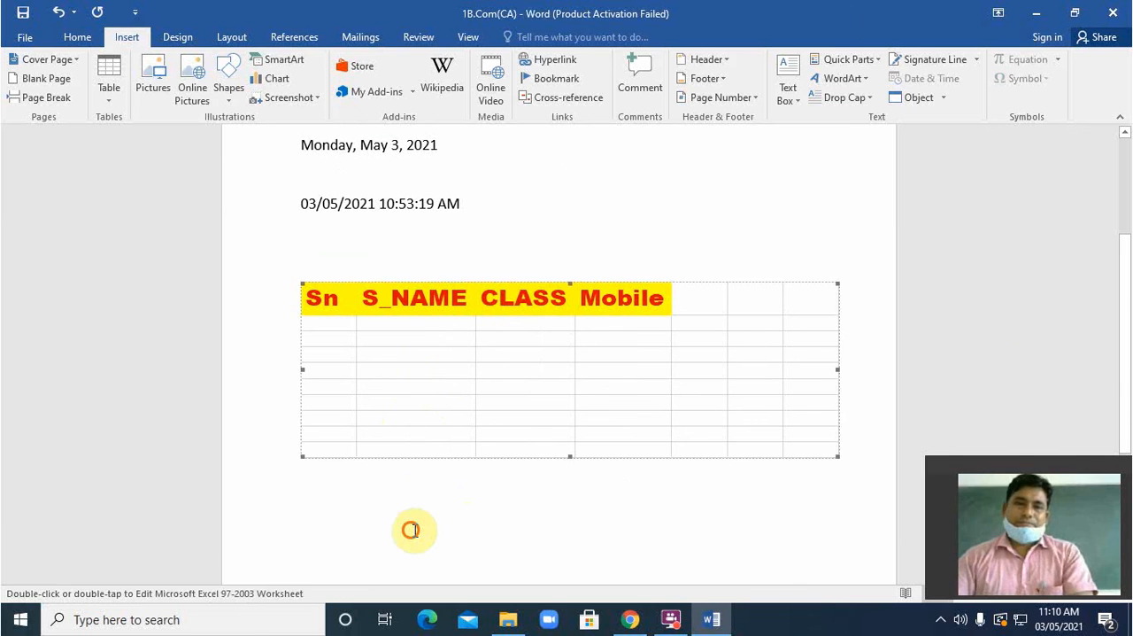
pyautogui.click(458, 398)
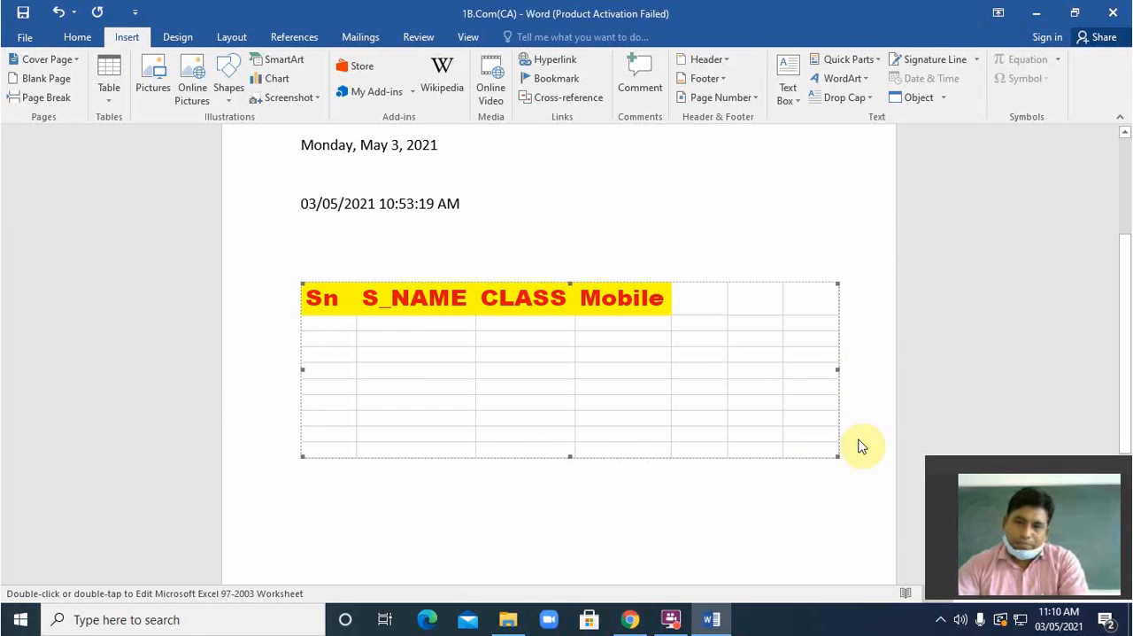
pyautogui.click(866, 332)
pyautogui.doubleClick(866, 333)
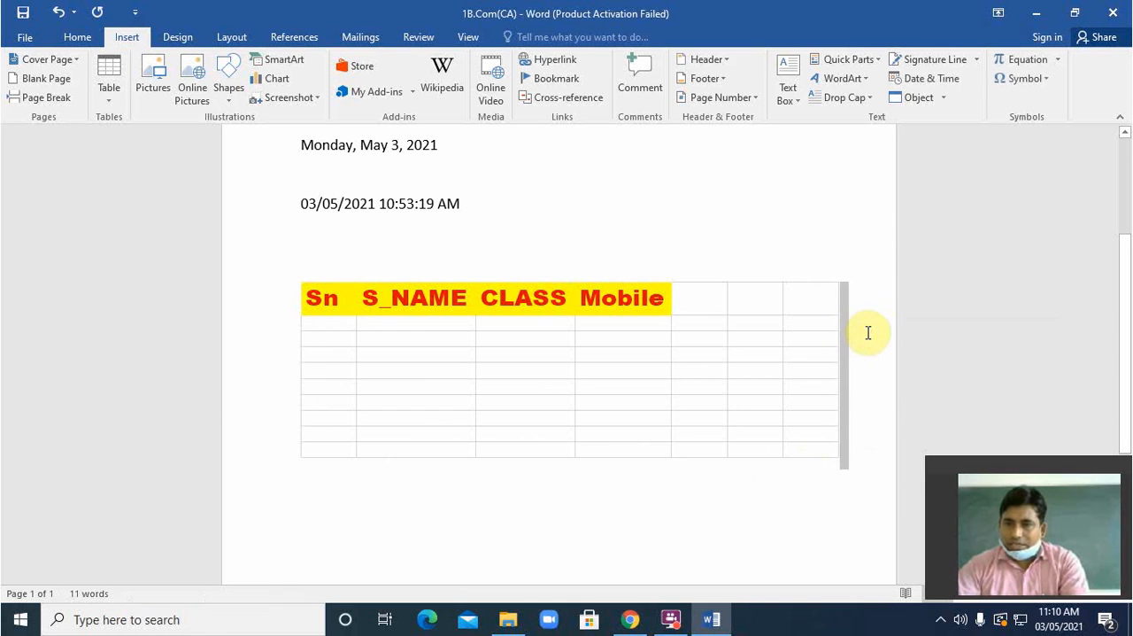
pyautogui.tripleClick(867, 333)
pyautogui.doubleClick(867, 333)
pyautogui.tripleClick(867, 333)
pyautogui.moveTo(866, 333); pyautogui.dragTo(632, 506)
pyautogui.doubleClick(632, 505)
pyautogui.tripleClick(632, 505)
pyautogui.doubleClick(632, 506)
pyautogui.tripleClick(632, 505)
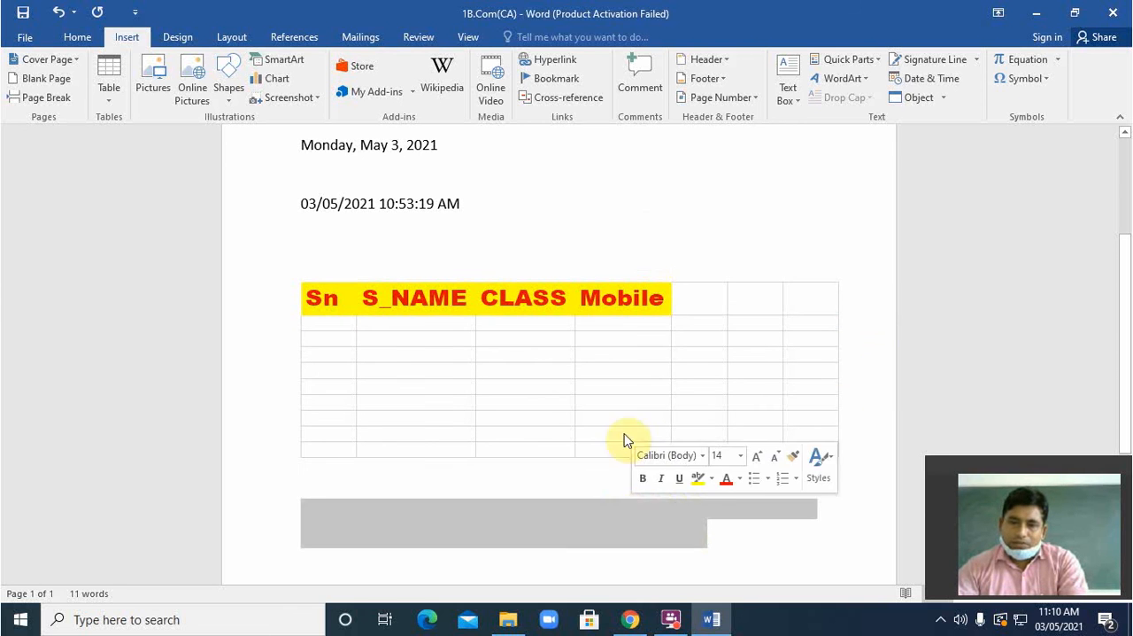
pyautogui.click(644, 233)
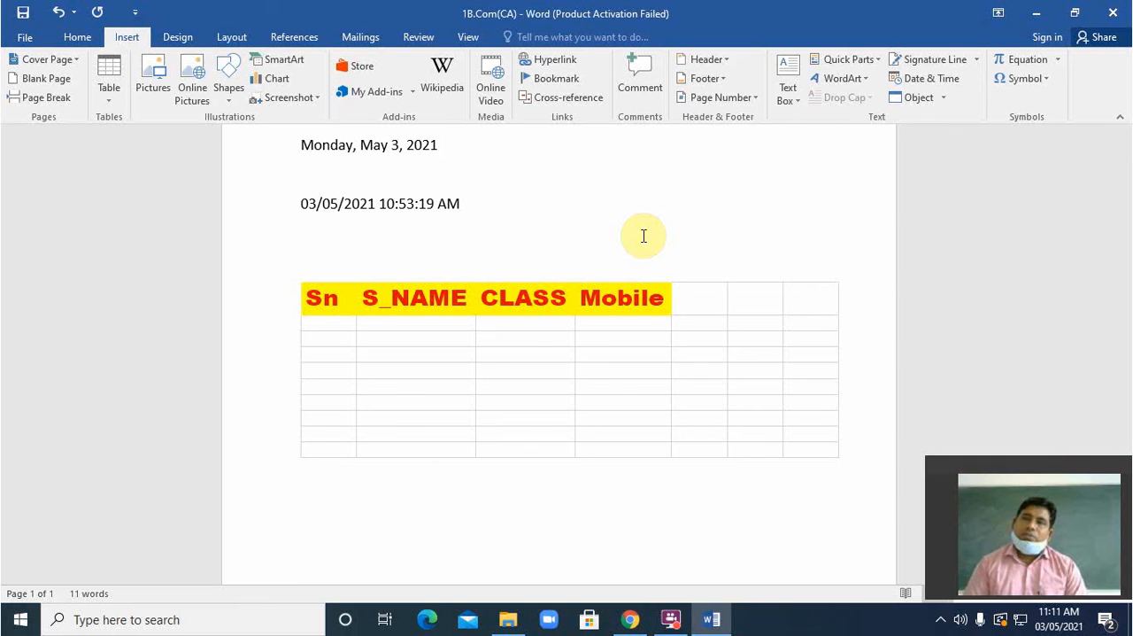
# Step: Open the embedded worksheet in place once more and return to the document without editing it
pyautogui.click(469, 373)
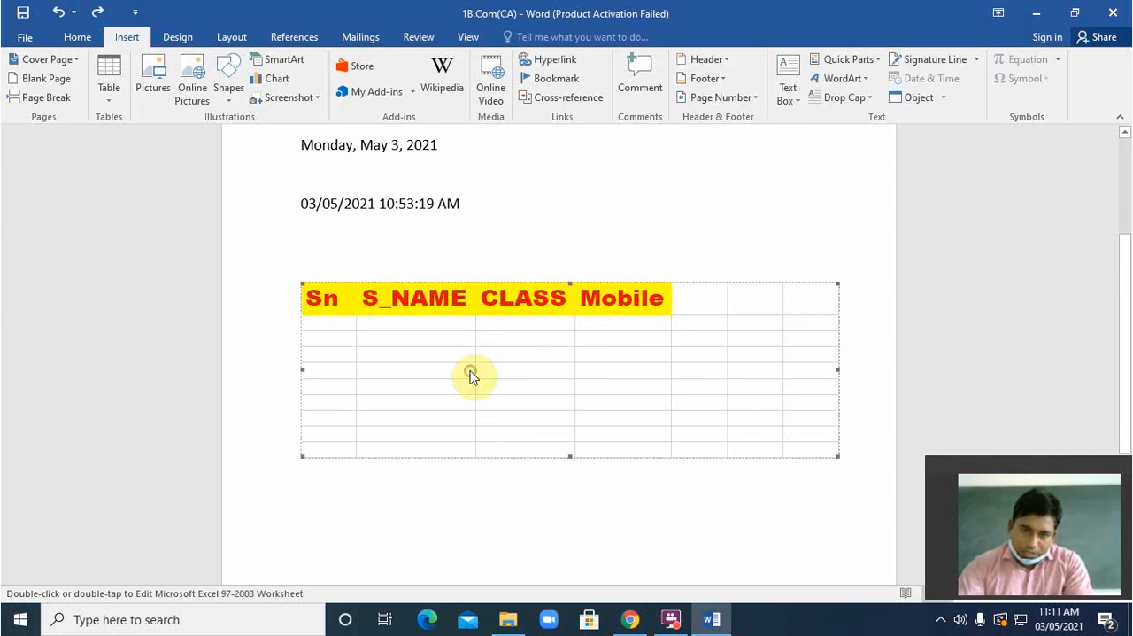
pyautogui.doubleClick(568, 402)
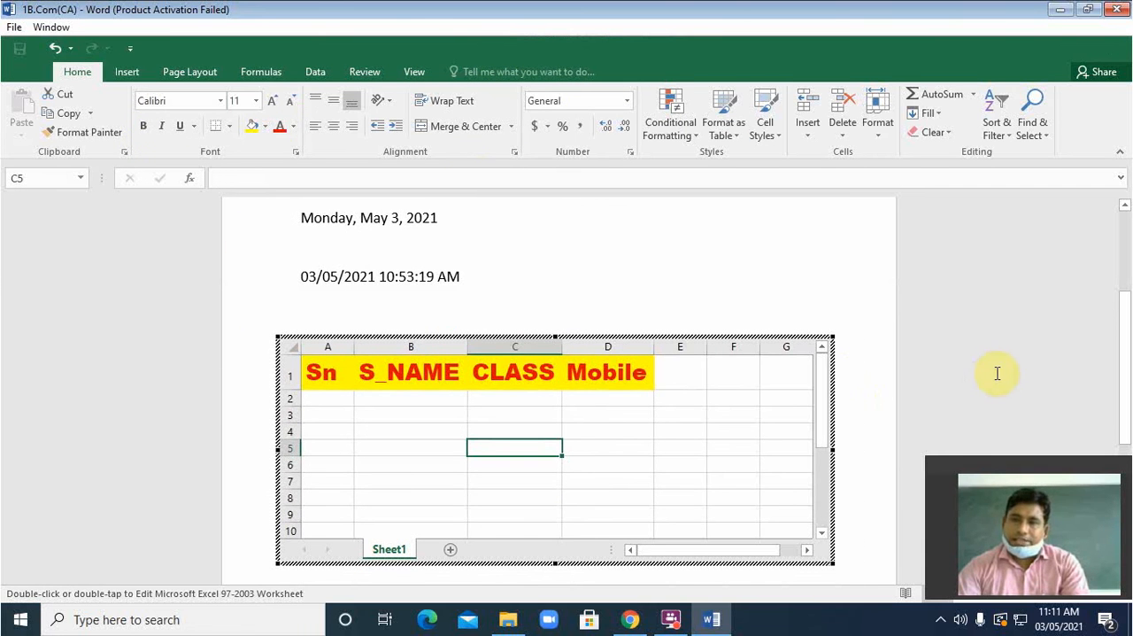
pyautogui.click(826, 360)
# Step: Delete the embedded worksheet from the document and save the document
pyautogui.click(650, 327)
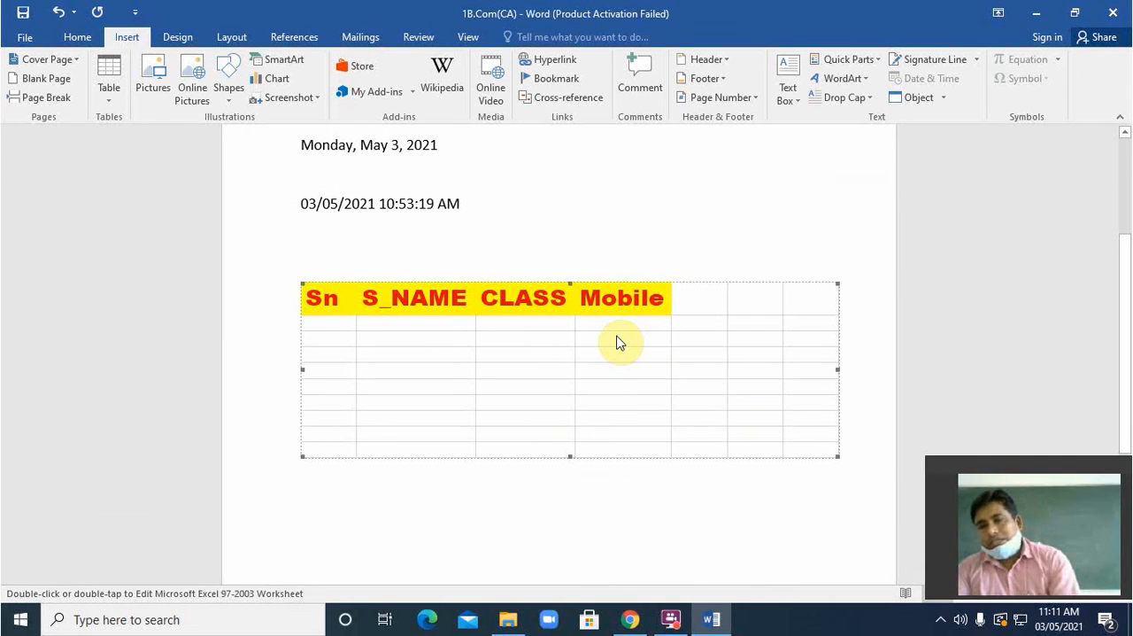
pyautogui.press('Delete')
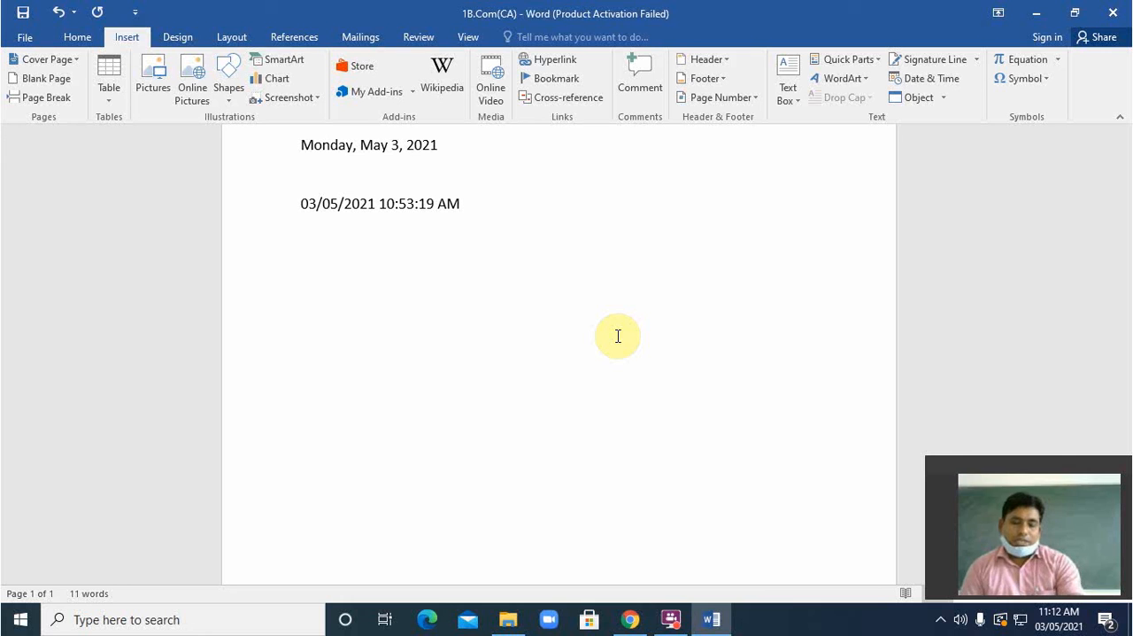
pyautogui.hotkey('ctrl', 's')
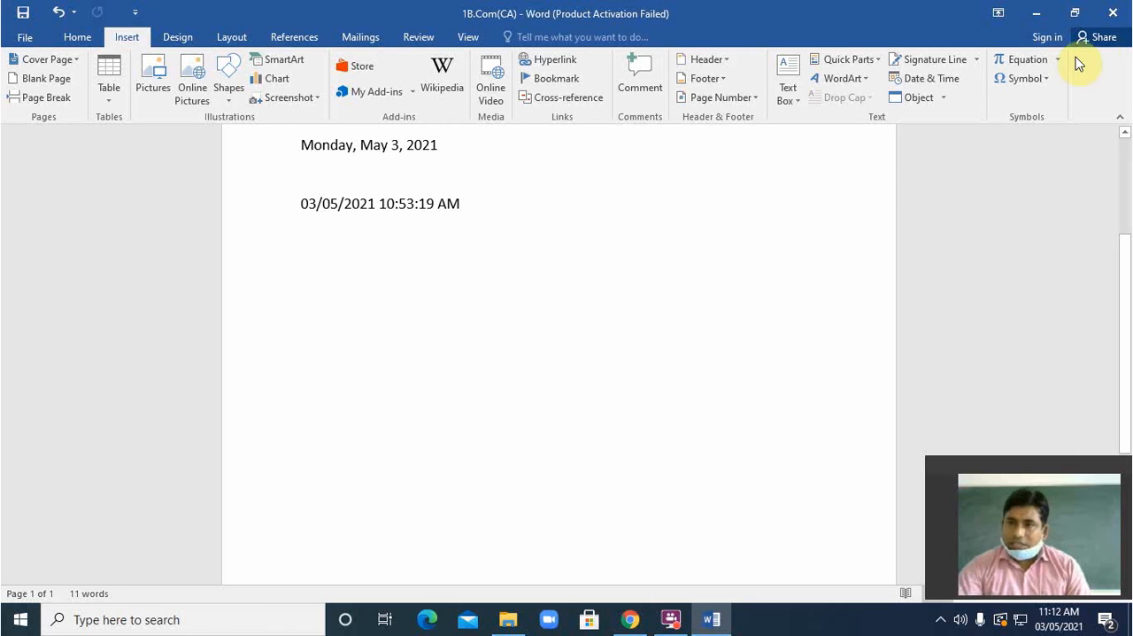
# Step: Close the Word document and show the hidden notification area icons
pyautogui.click(1112, 17)
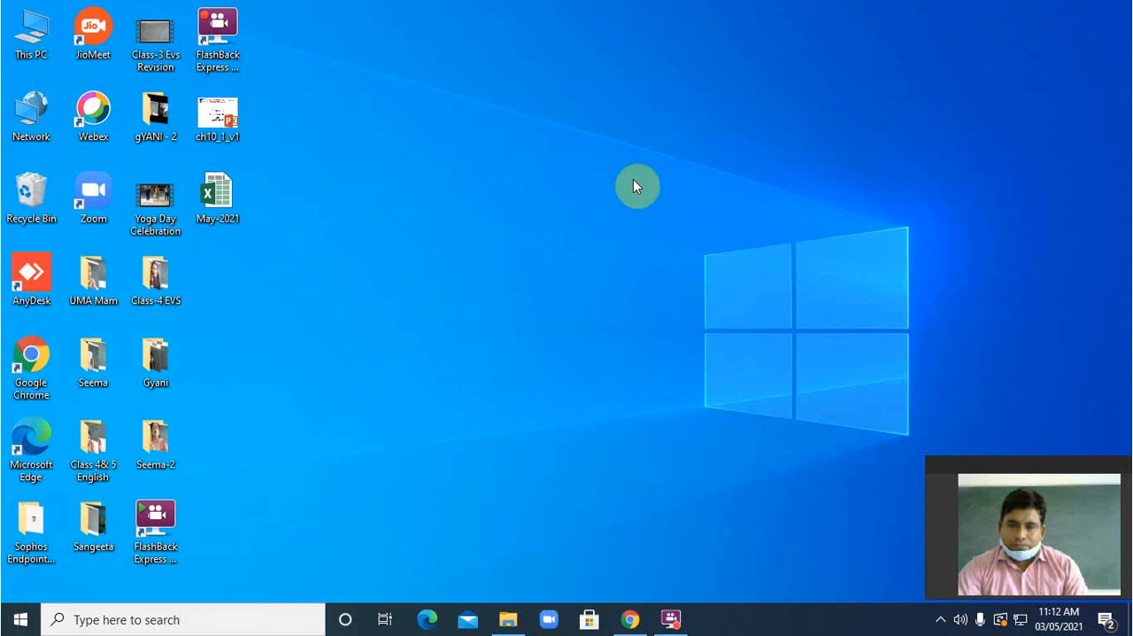
pyautogui.click(942, 622)
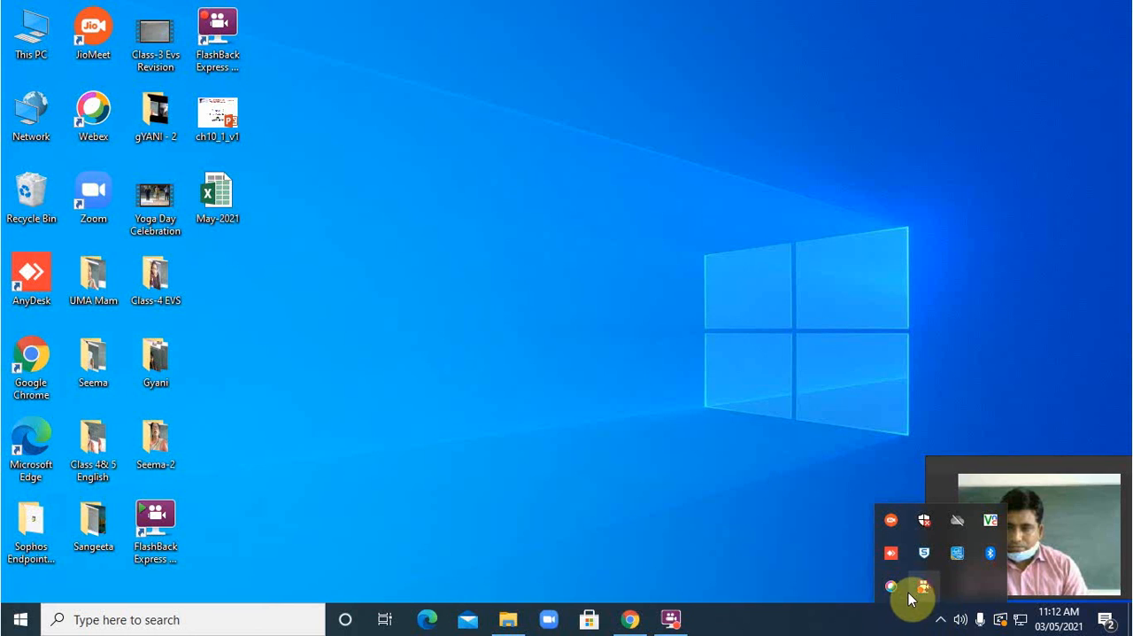